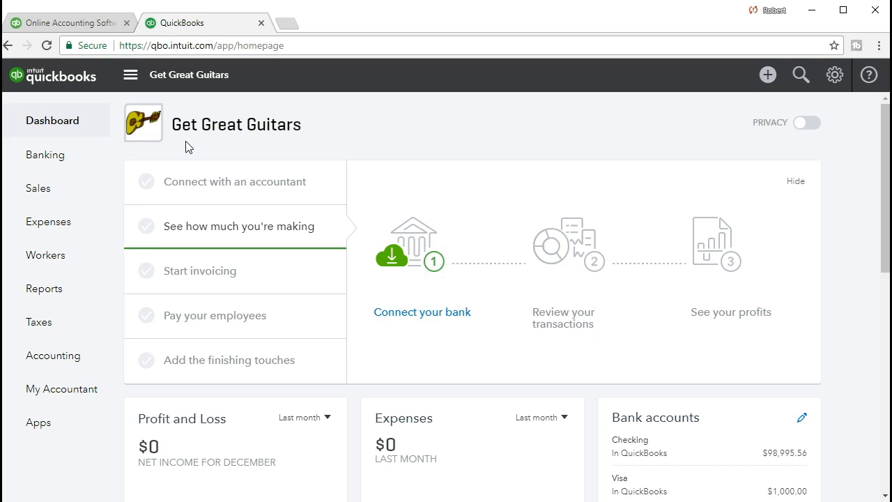
# Find the A/R Aging Summary by searching the reports for "AR" and open it
pyautogui.click(185, 152)
pyautogui.click(76, 297)
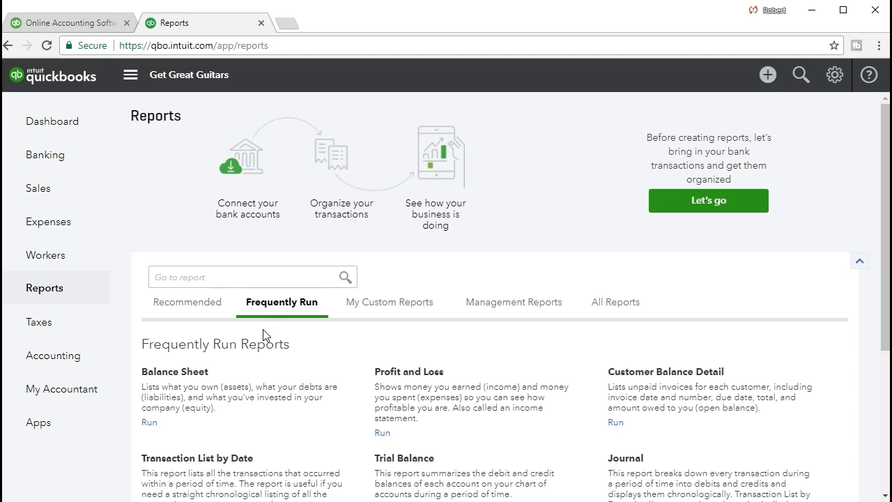
pyautogui.click(237, 274)
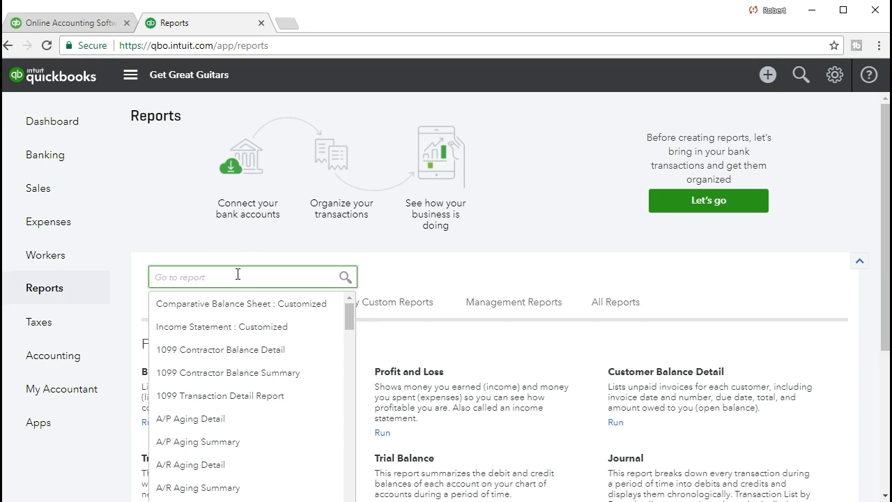
pyautogui.write('AR')
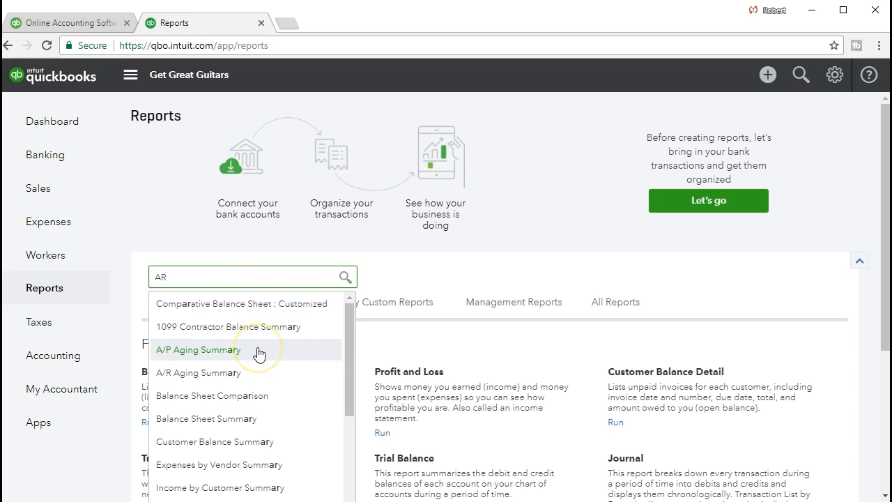
pyautogui.click(225, 371)
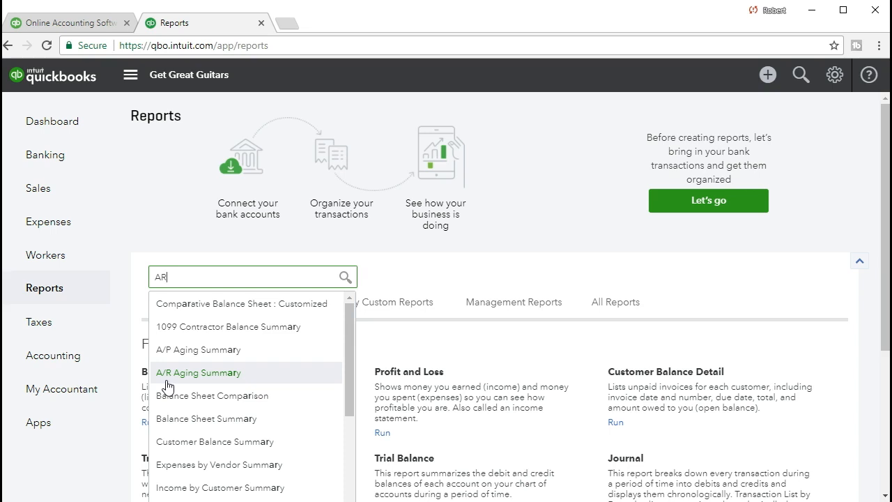
pyautogui.click(255, 378)
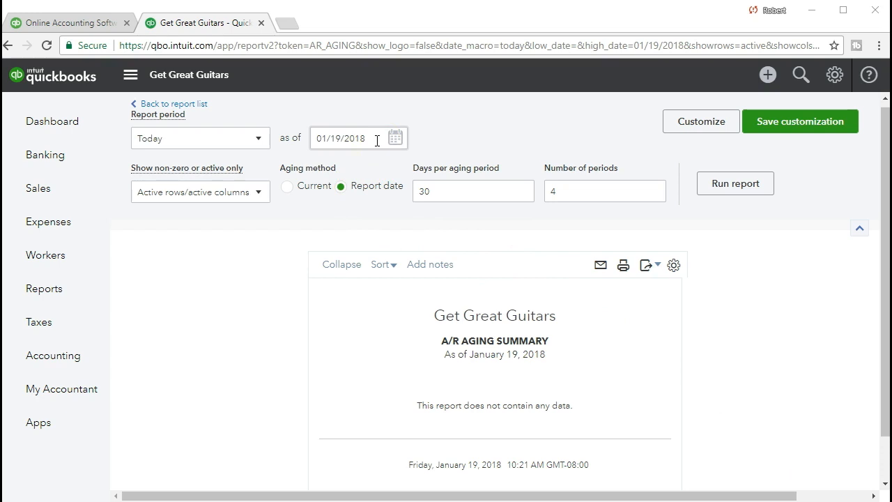
# Set the A/R Aging Summary's as-of date to 02/28/2021 and run the report
pyautogui.moveTo(377, 140); pyautogui.dragTo(296, 156)
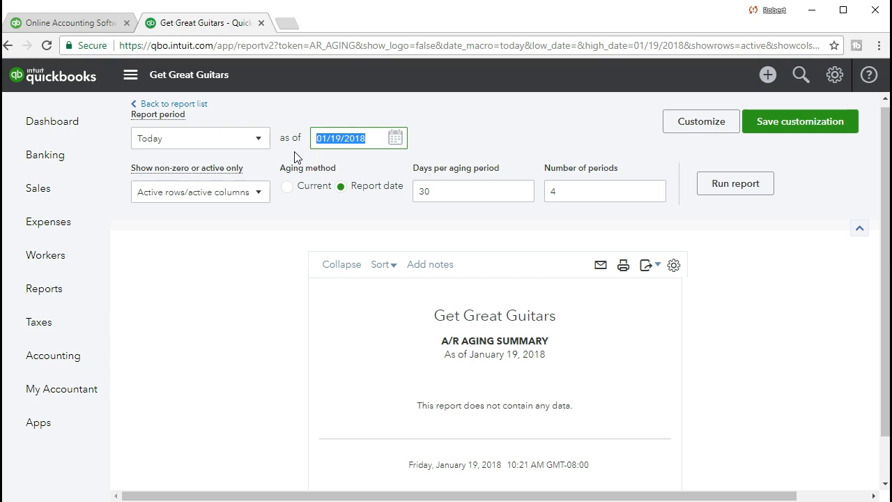
pyautogui.write('02/28/2021')
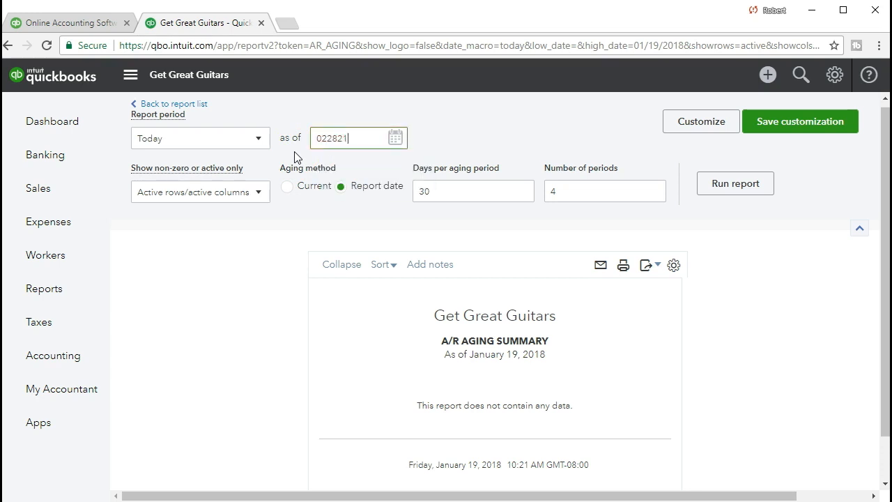
pyautogui.press('Tab')
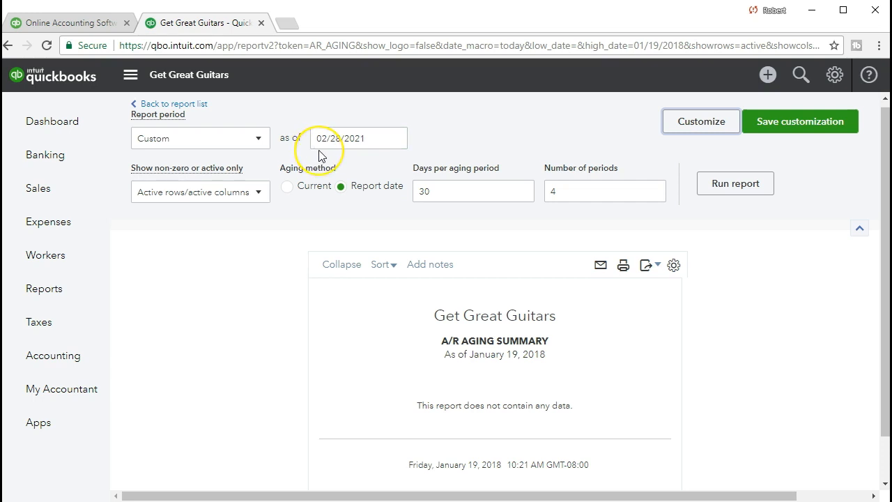
pyautogui.click(702, 194)
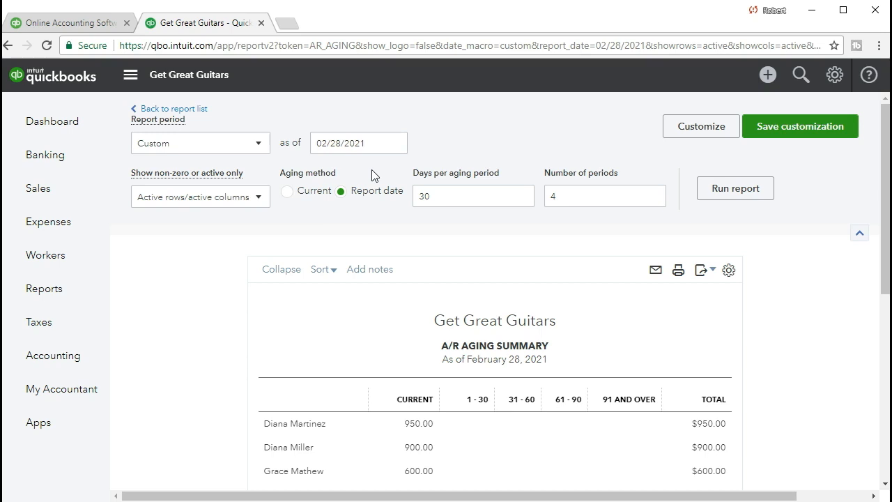
# Examine the customer balances and the total row of the A/R Aging Summary
pyautogui.click(364, 173)
pyautogui.scroll(-2, 277, 355)
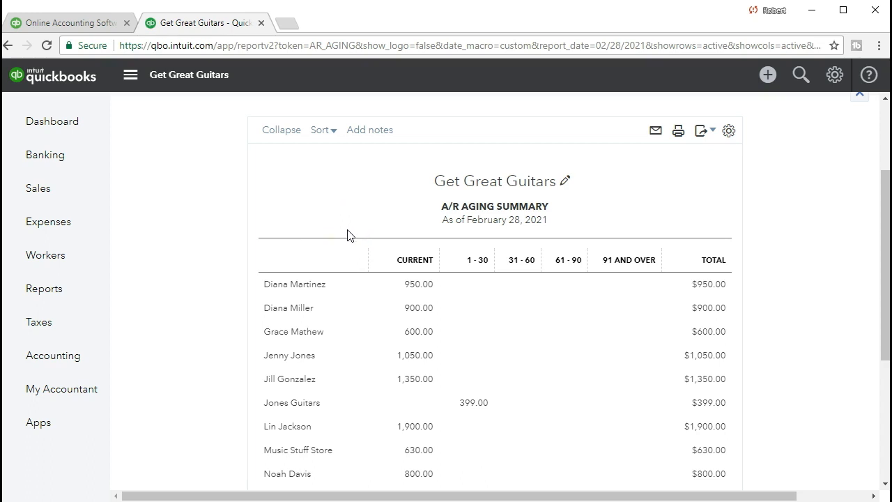
pyautogui.scroll(-5, 347, 235)
pyautogui.click(689, 387)
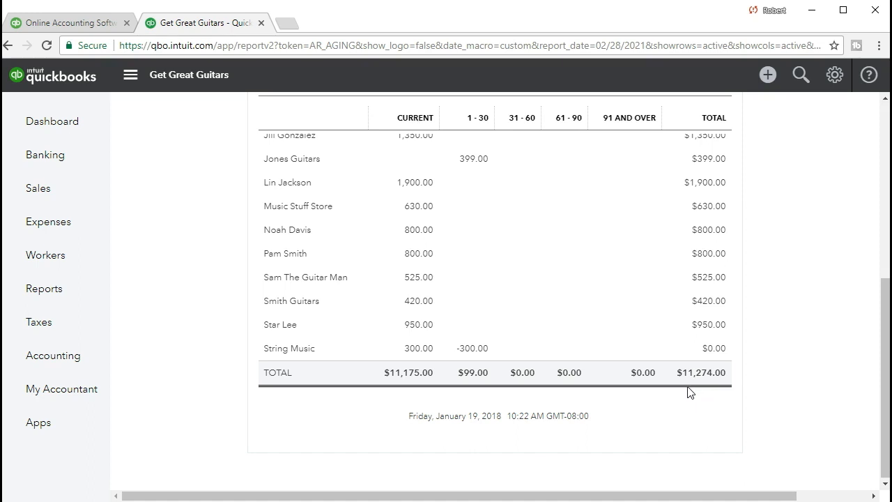
pyautogui.click(699, 390)
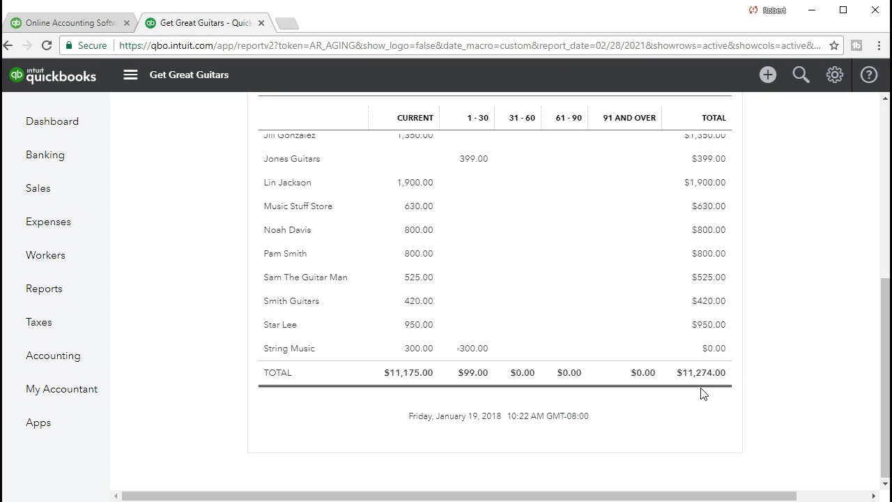
pyautogui.scroll(4, 701, 390)
pyautogui.click(420, 353)
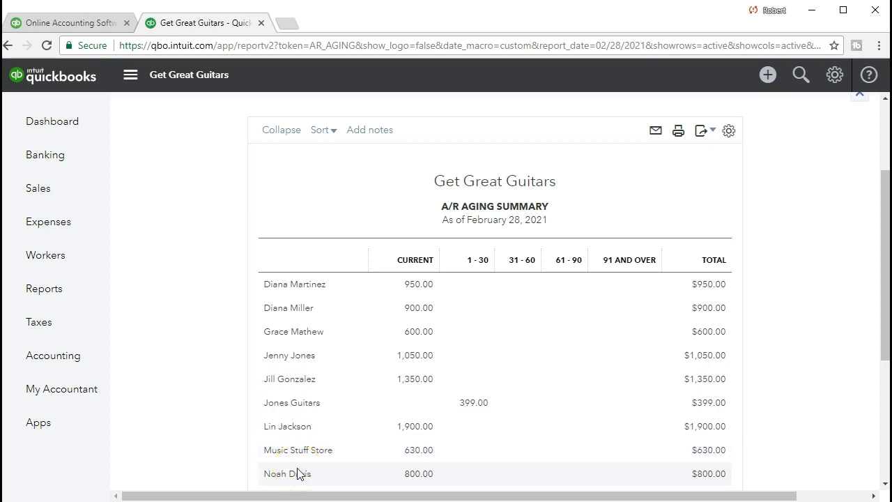
# Drill into the first customer's current balance, view the underlying invoice, and return to the A/R Aging Summary
pyautogui.scroll(-1, 297, 474)
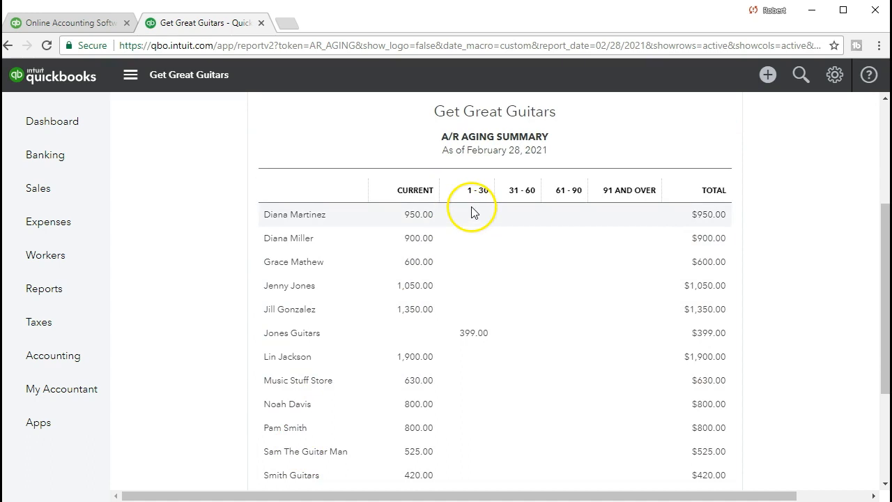
pyautogui.click(407, 219)
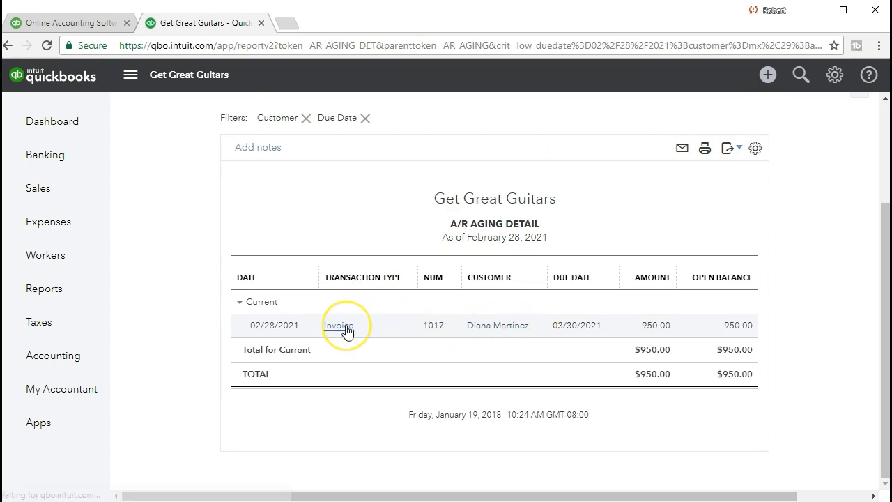
pyautogui.click(346, 326)
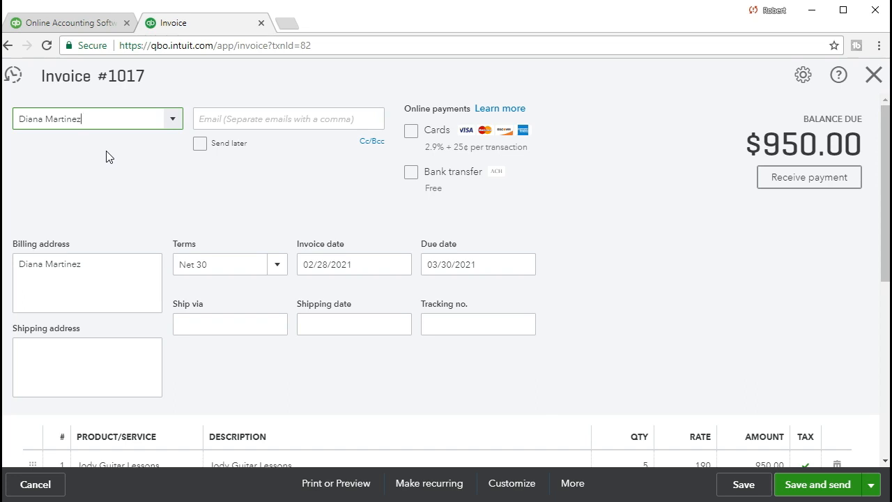
pyautogui.click(872, 75)
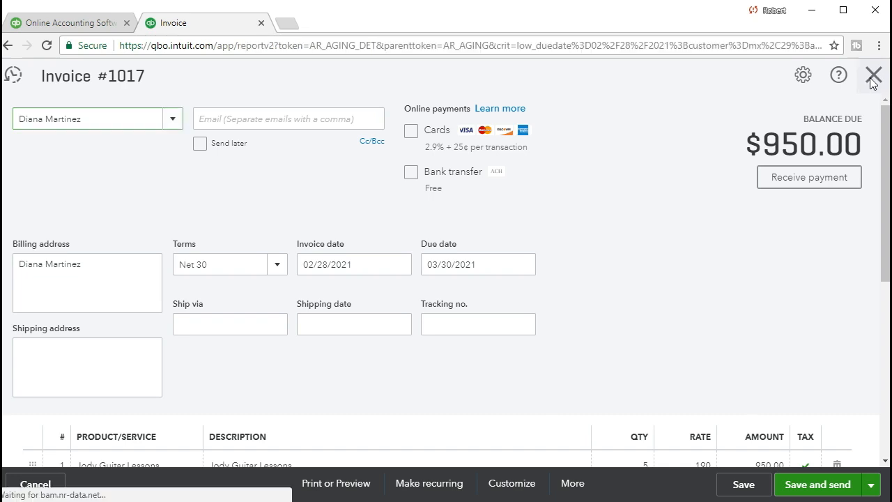
pyautogui.scroll(2, 172, 237)
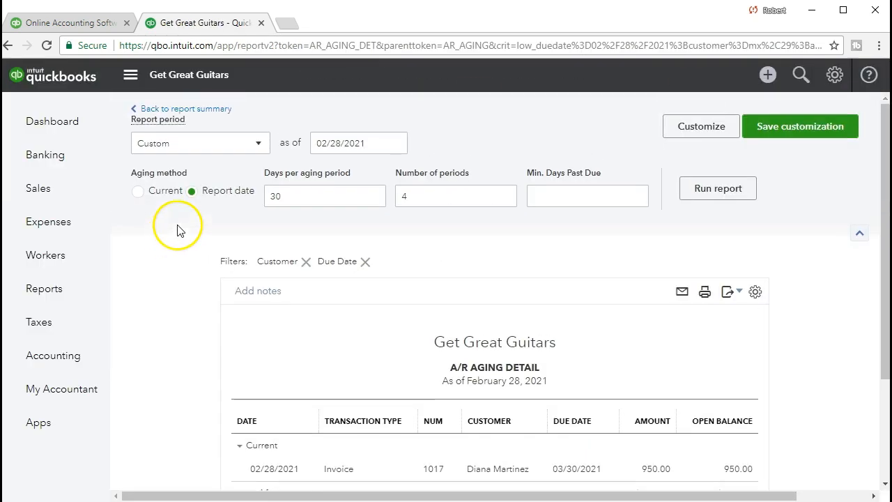
pyautogui.click(208, 112)
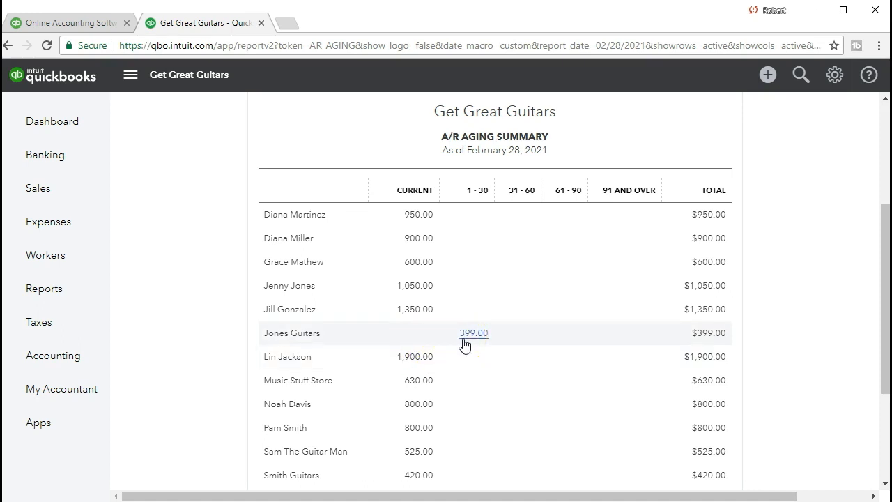
# Review the aging columns, the total row and the footer of the A/R Aging Summary
pyautogui.click(509, 341)
pyautogui.scroll(-3, 548, 358)
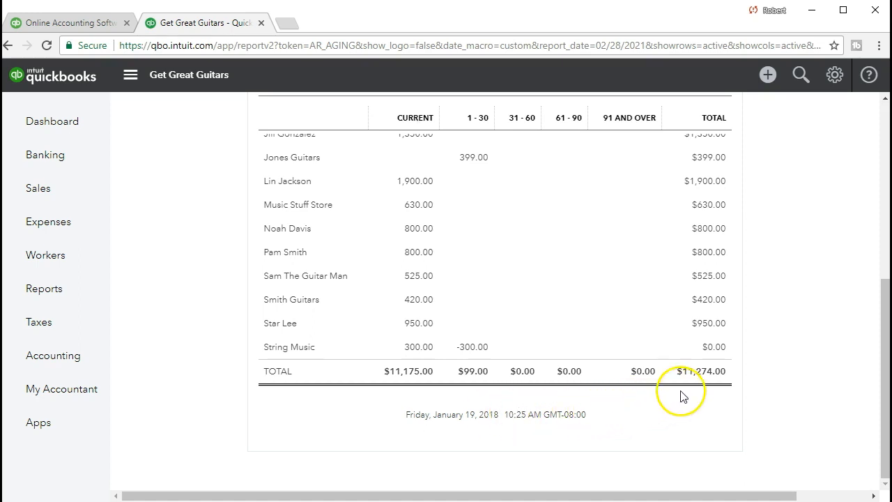
pyautogui.scroll(5, 682, 396)
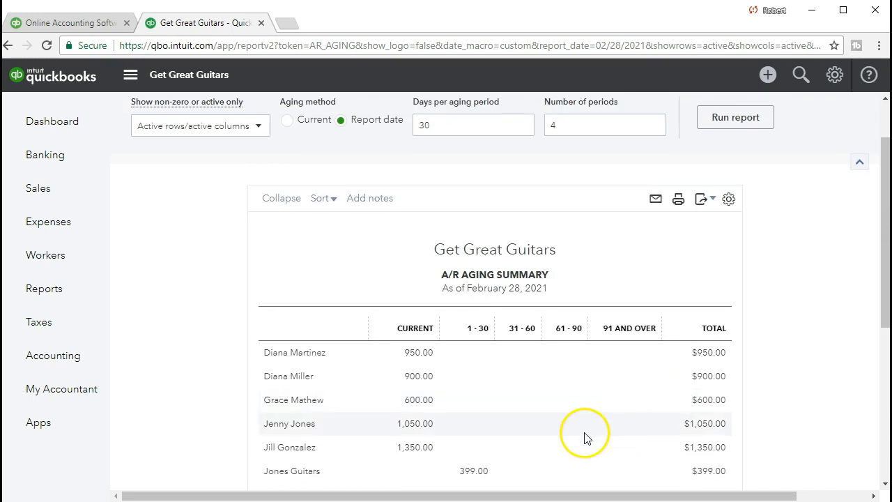
pyautogui.scroll(2, 583, 435)
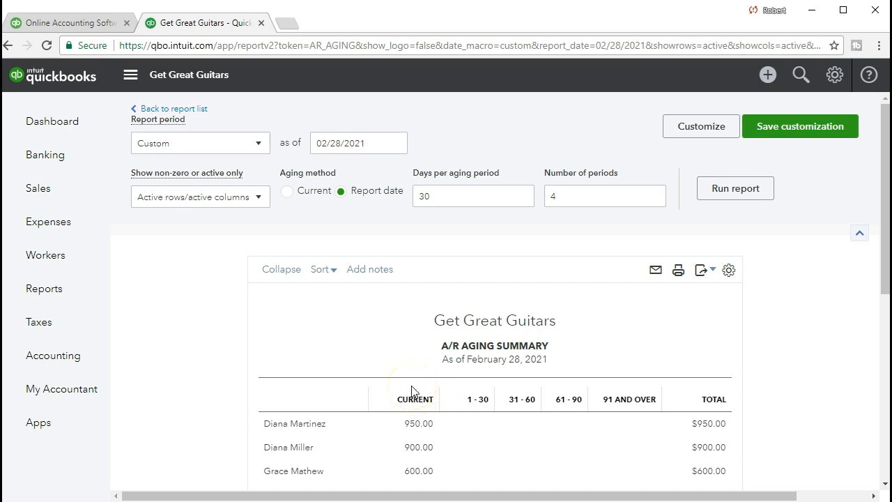
pyautogui.moveTo(414, 365)
pyautogui.scroll(-5, 416, 370)
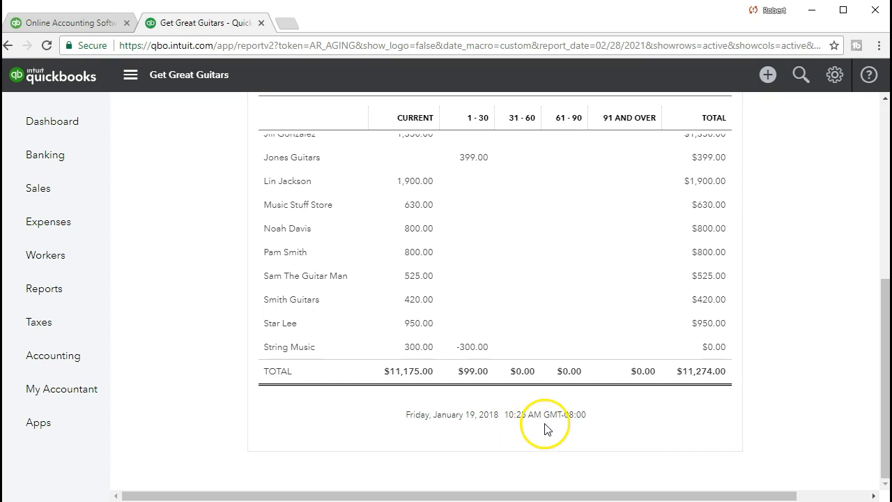
# Customize the report footer to omit the date prepared and time prepared, rerun the report, and check its footer
pyautogui.scroll(5, 637, 418)
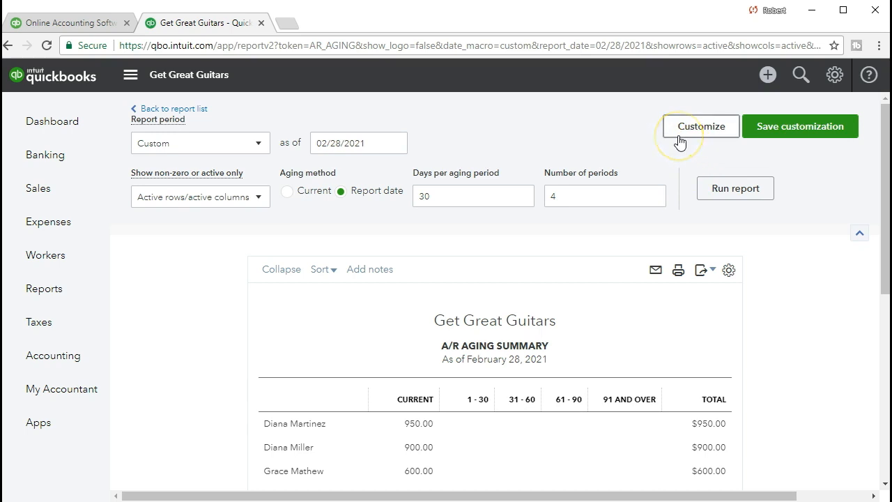
pyautogui.click(701, 128)
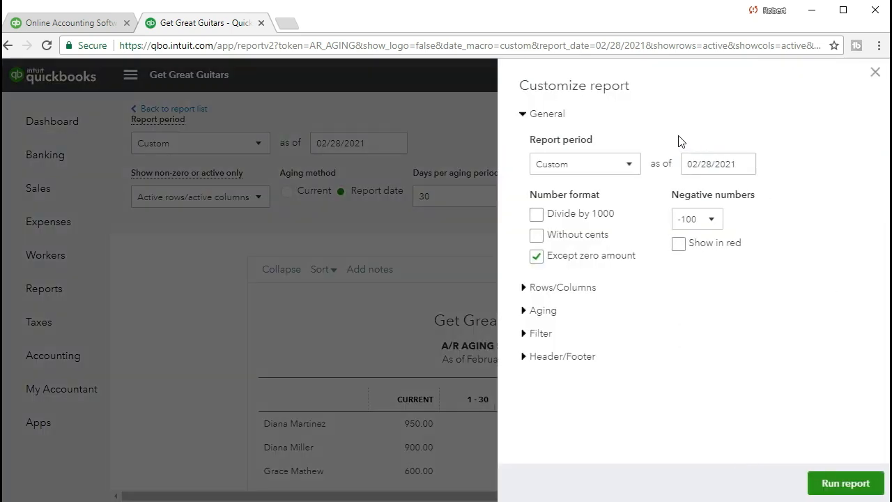
pyautogui.click(524, 357)
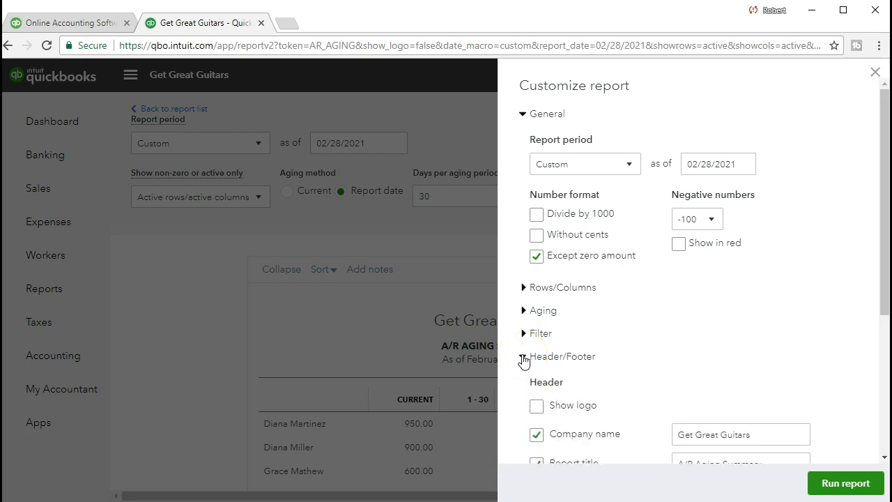
pyautogui.scroll(-3, 523, 357)
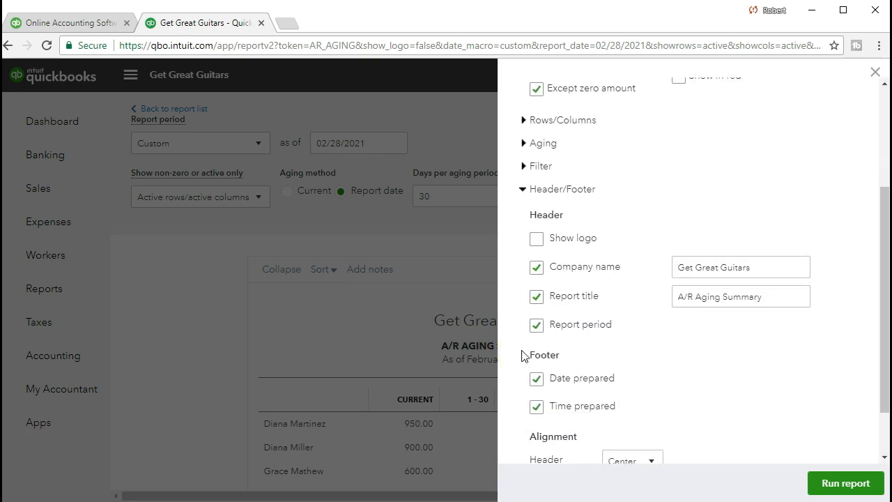
pyautogui.click(541, 318)
pyautogui.click(538, 341)
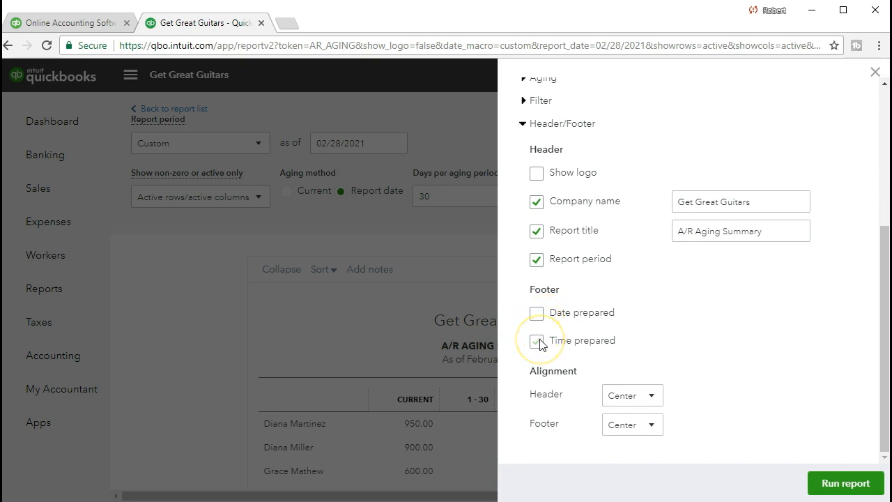
pyautogui.click(815, 483)
pyautogui.scroll(-2, 537, 398)
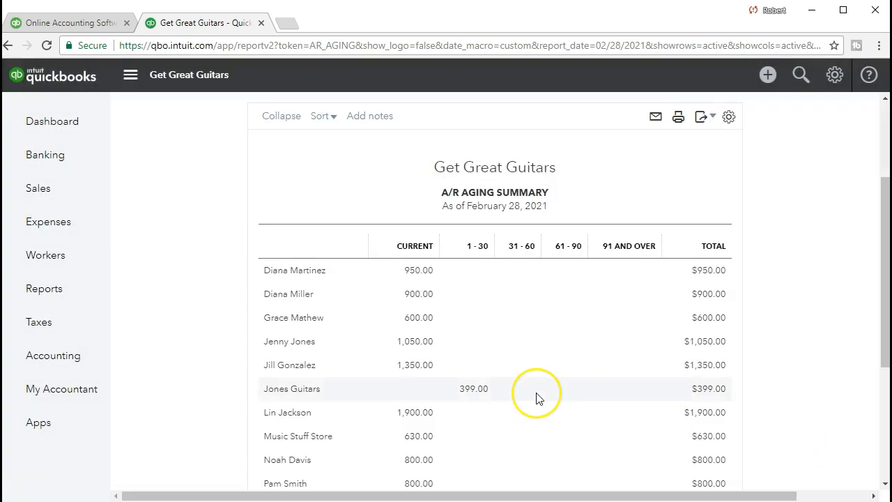
pyautogui.scroll(-4, 536, 397)
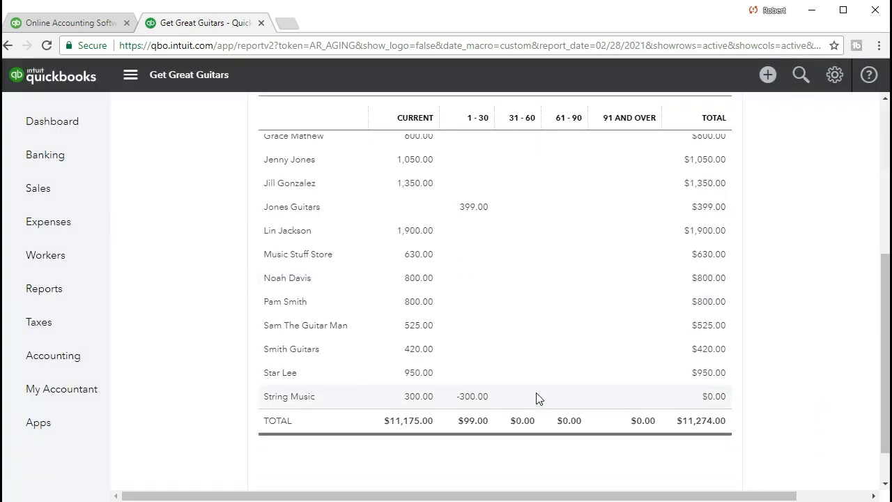
pyautogui.click(468, 432)
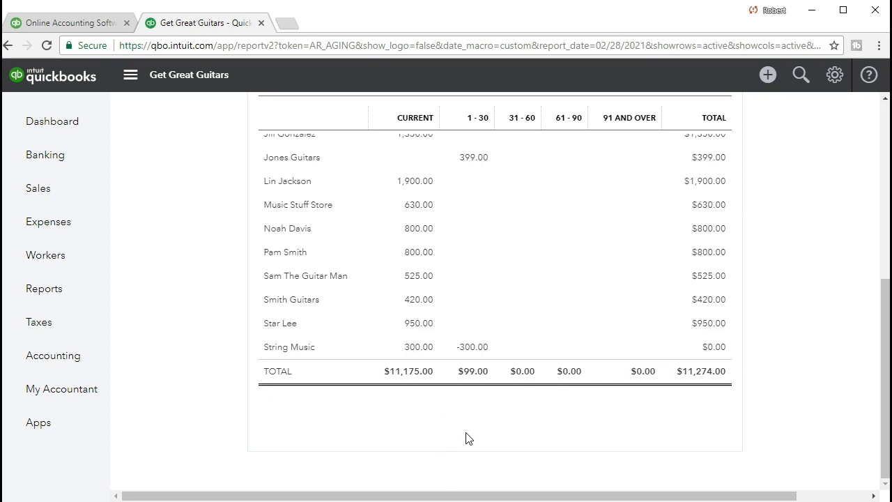
# Export the A/R Aging Summary to Excel and open the downloaded workbook
pyautogui.scroll(6, 467, 438)
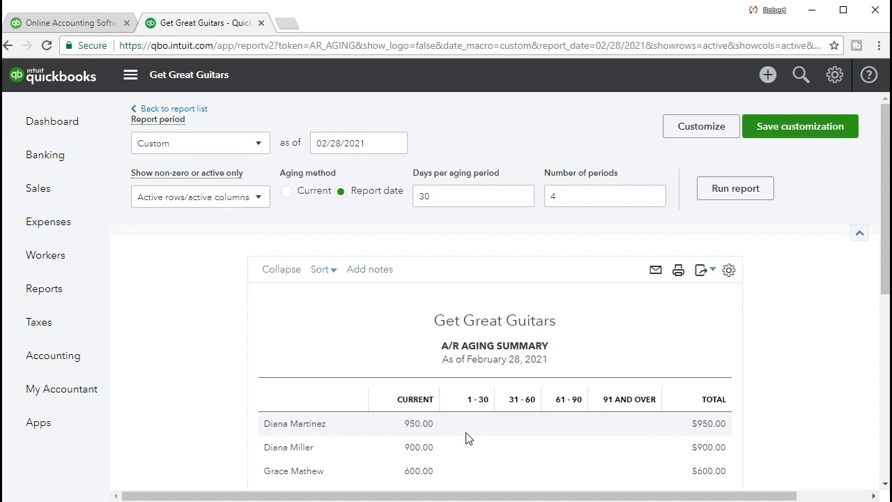
pyautogui.click(702, 274)
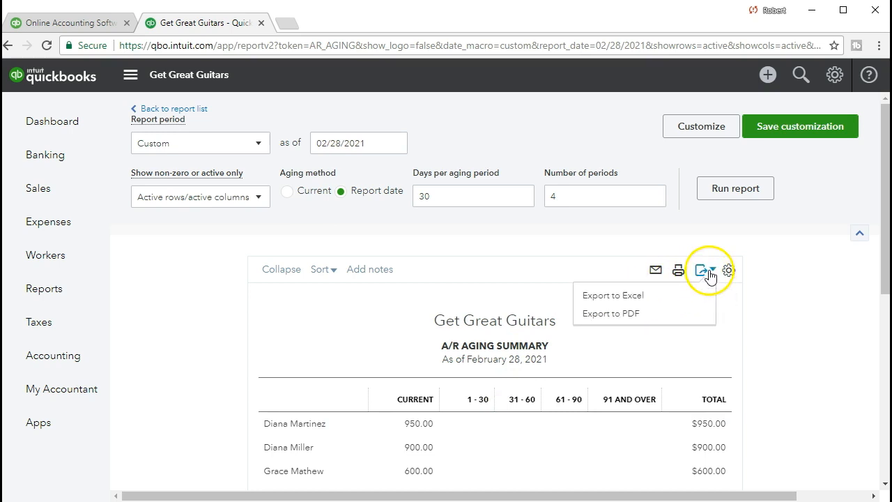
pyautogui.click(688, 293)
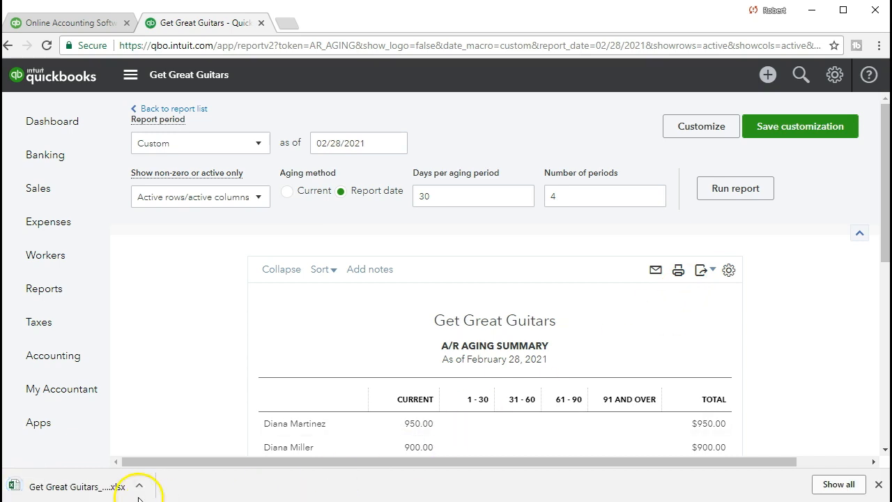
pyautogui.click(96, 483)
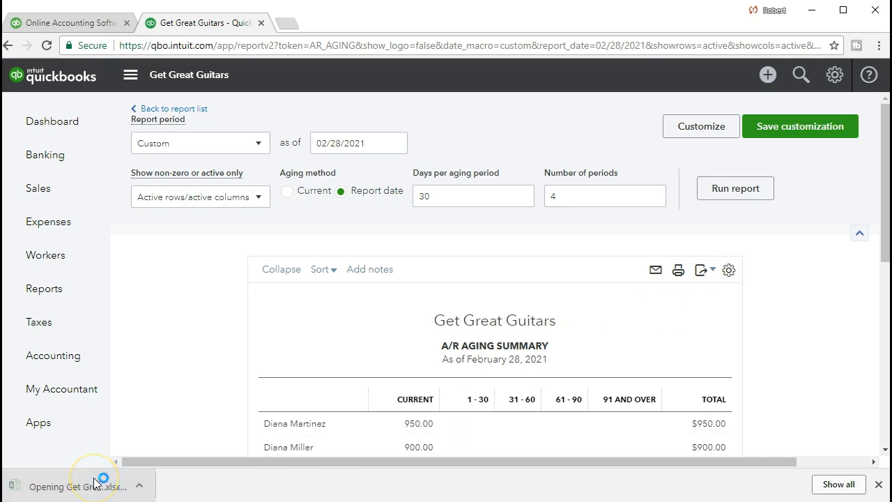
# Switch to the exported A/R Aging Summary workbook in Excel and maximize its window
pyautogui.click(113, 477)
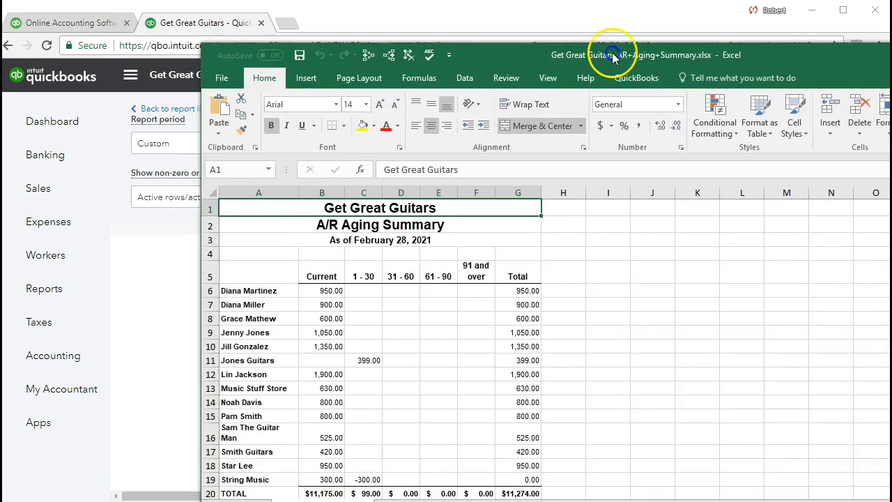
pyautogui.doubleClick(612, 58)
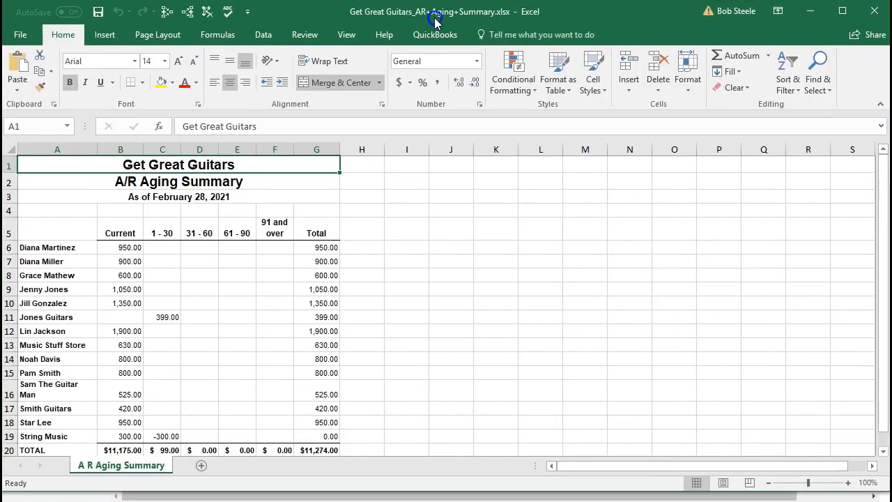
pyautogui.click(332, 289)
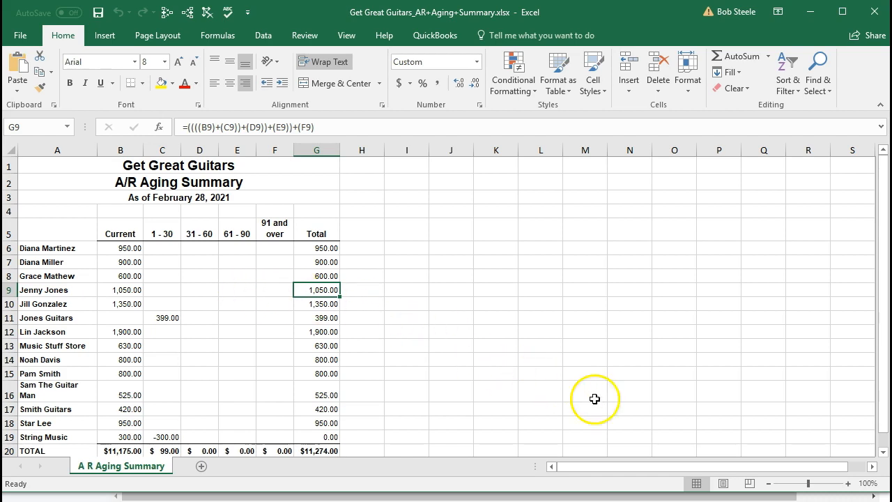
# Check the worksheet in Page Layout view, return to Normal view, and review the report down to its total row
pyautogui.click(723, 485)
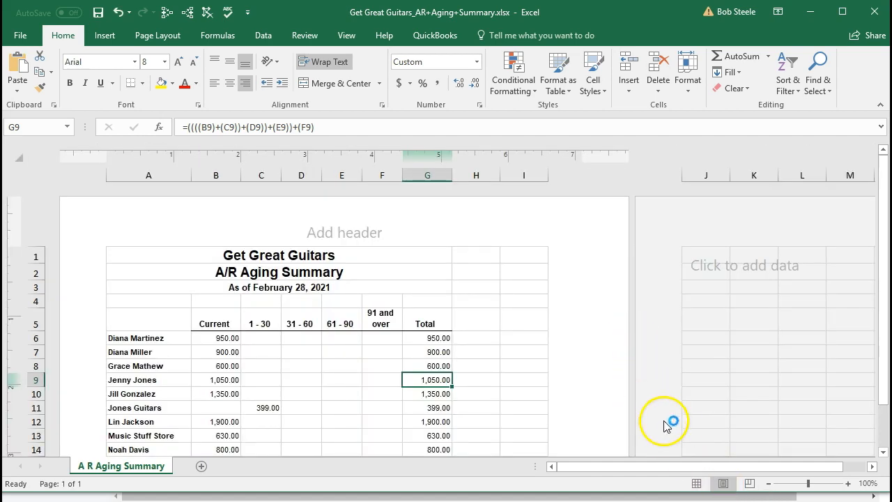
pyautogui.click(696, 483)
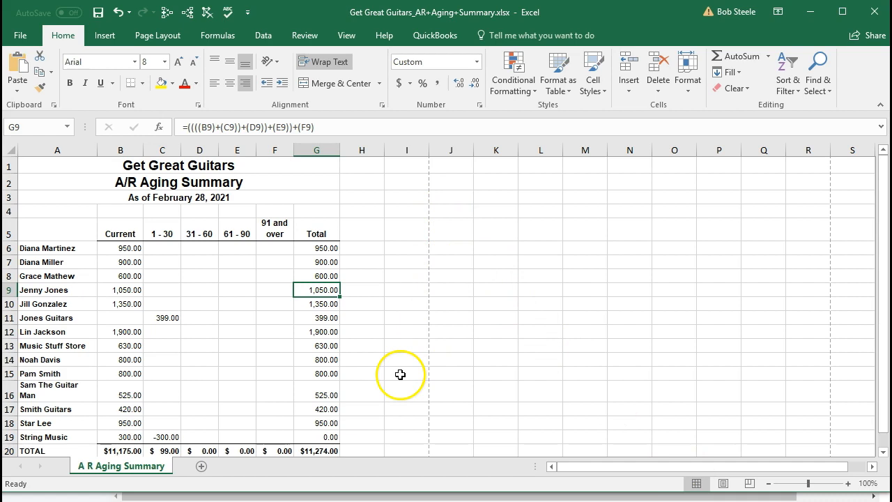
pyautogui.scroll(-2, 402, 373)
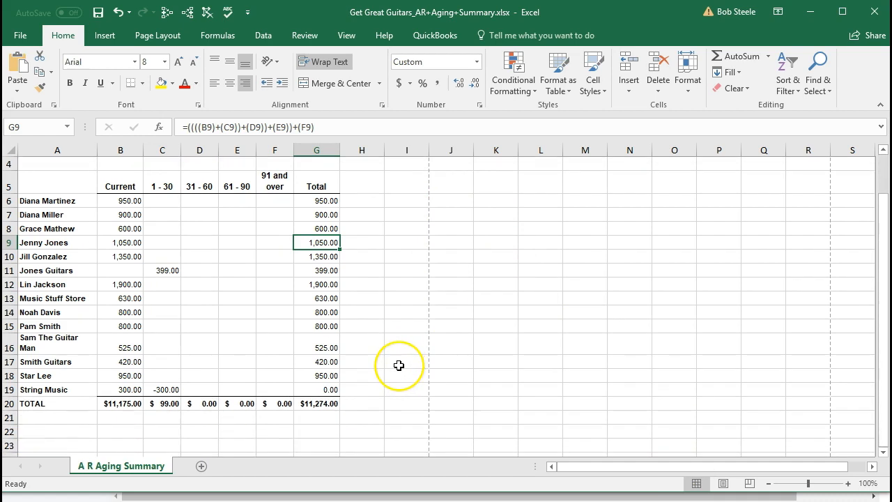
pyautogui.scroll(2, 398, 365)
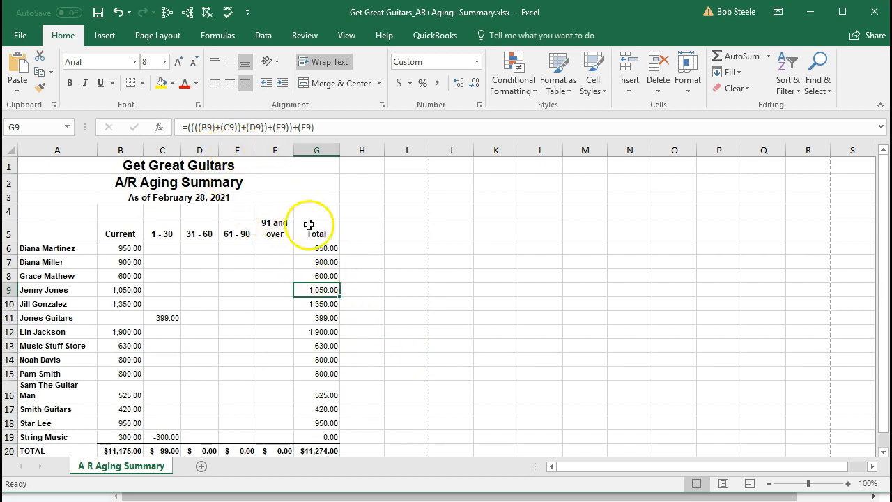
# Inspect the formula and its referenced cells in G6, the first customer's total
pyautogui.doubleClick(319, 248)
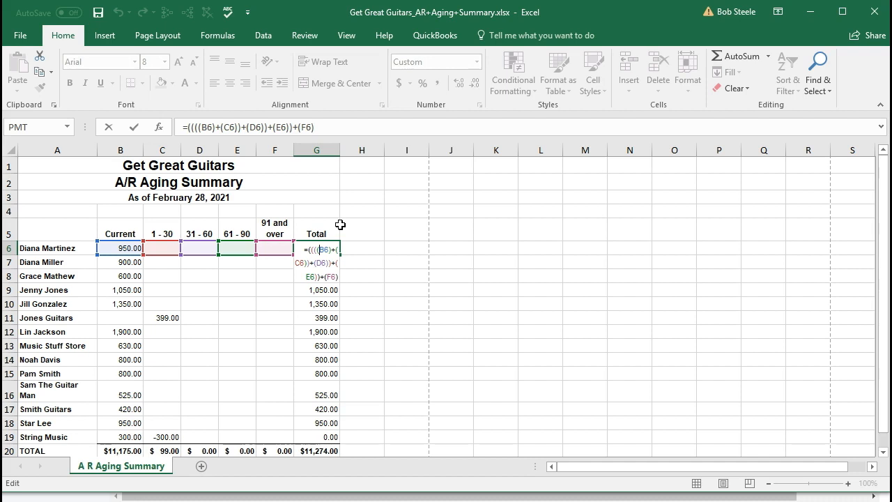
pyautogui.press('Return')
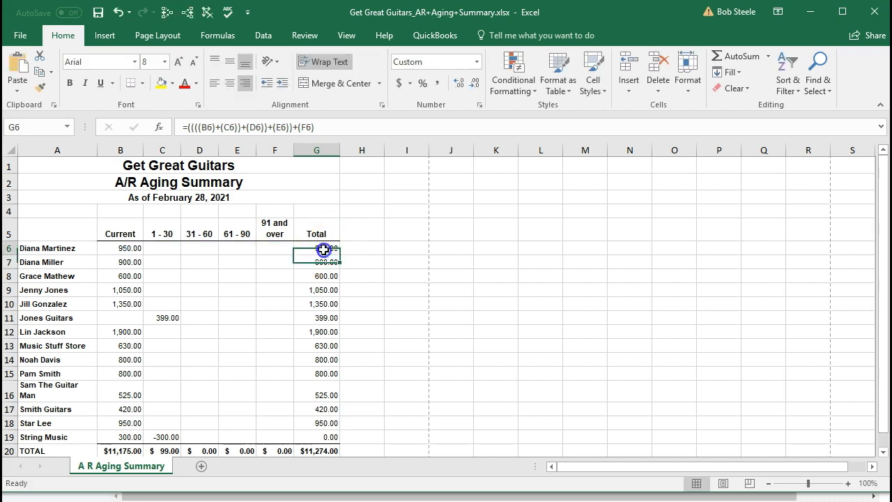
pyautogui.doubleClick(325, 250)
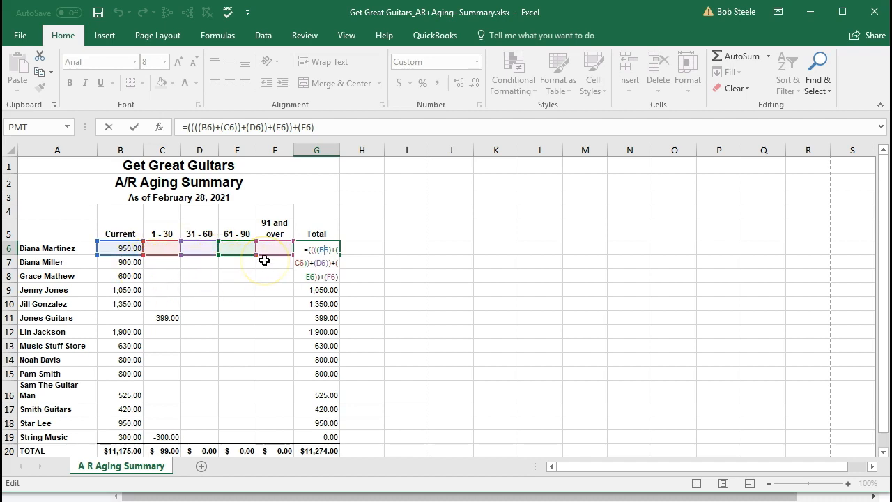
pyautogui.press('Return')
# Enter a SUM formula in H6 that adds the first customer's aging amounts in B6:F6
pyautogui.press('Right')
pyautogui.press('Up')
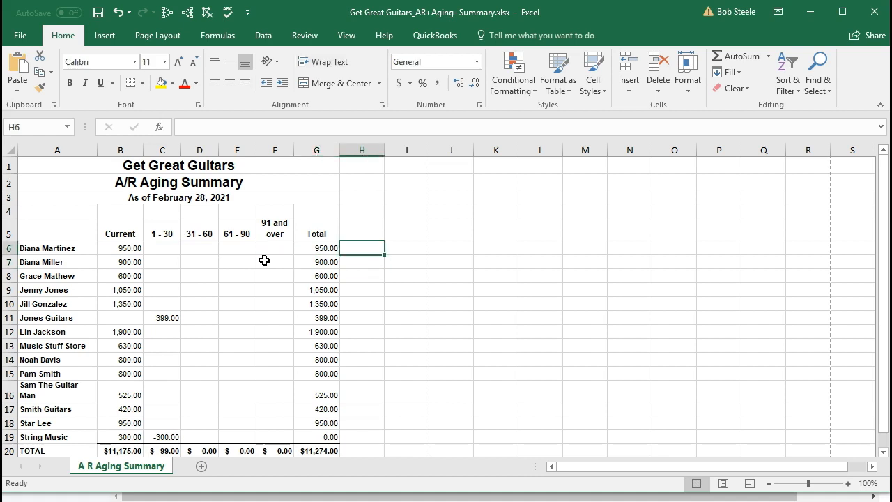
pyautogui.write('=sum(')
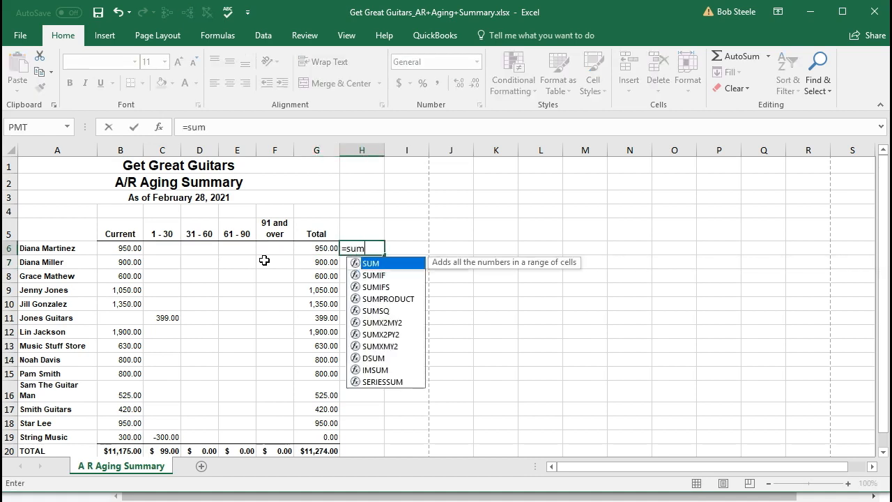
pyautogui.press('Left')
pyautogui.press('Left')
pyautogui.hotkey('shift', 'Left')
pyautogui.hotkey('shift', 'Left')
pyautogui.hotkey('shift', 'Left')
pyautogui.hotkey('shift', 'Left')
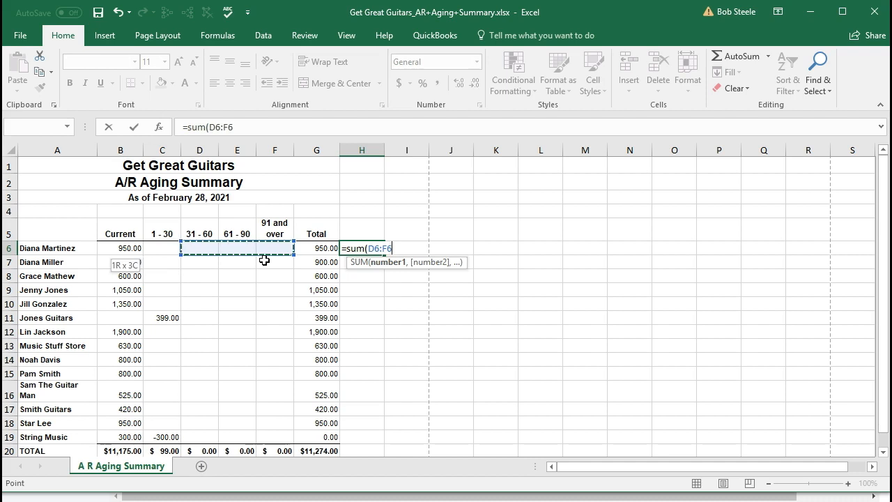
pyautogui.press('Return')
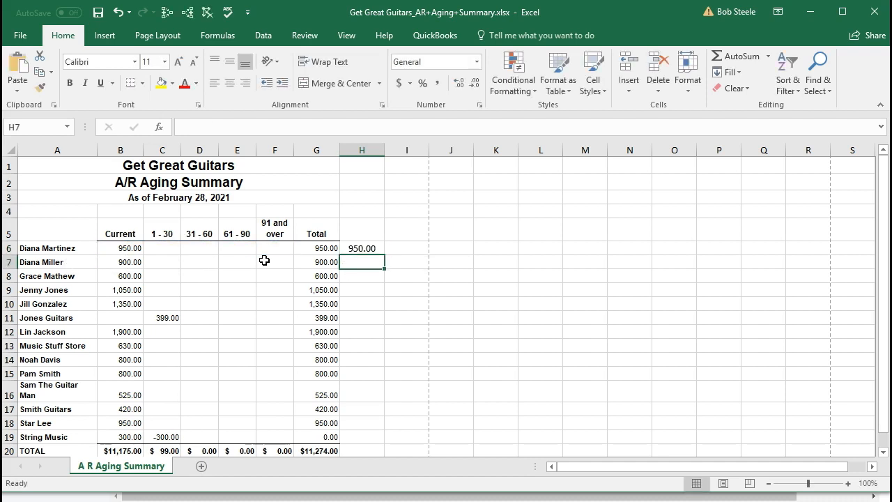
# Compare against the exported total formula in G6, and clear the test formula from H6
pyautogui.click(308, 248)
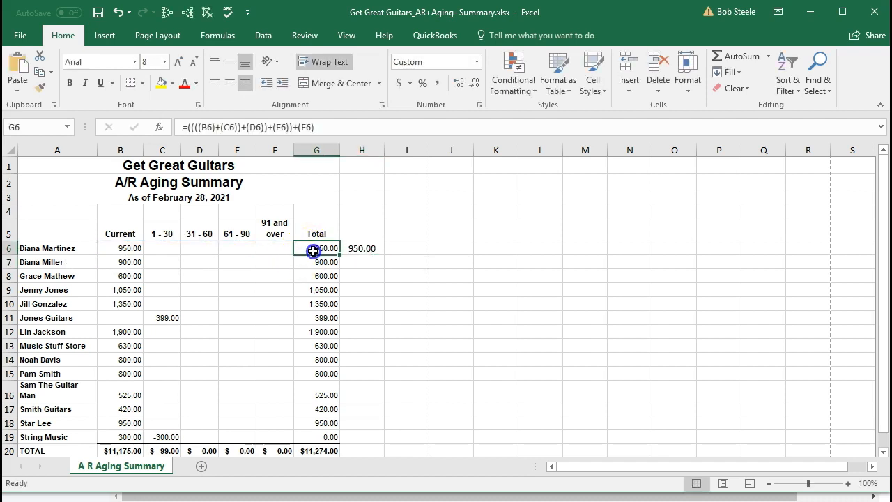
pyautogui.doubleClick(309, 248)
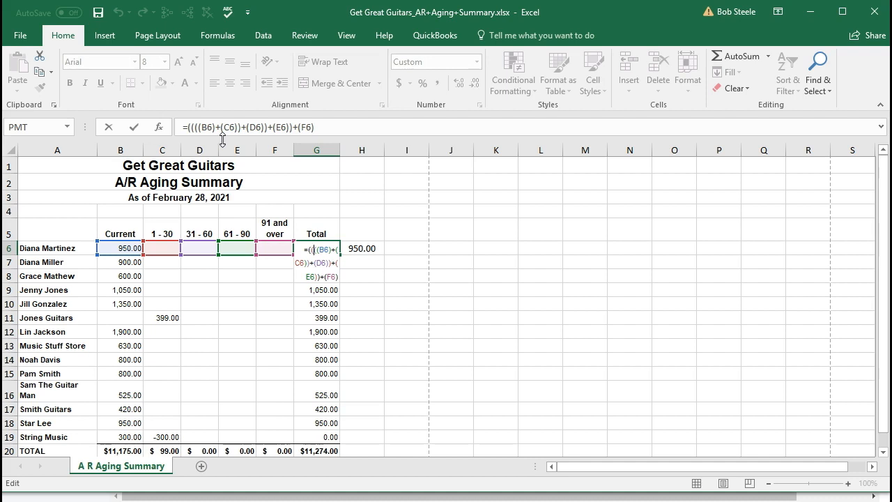
pyautogui.press('Return')
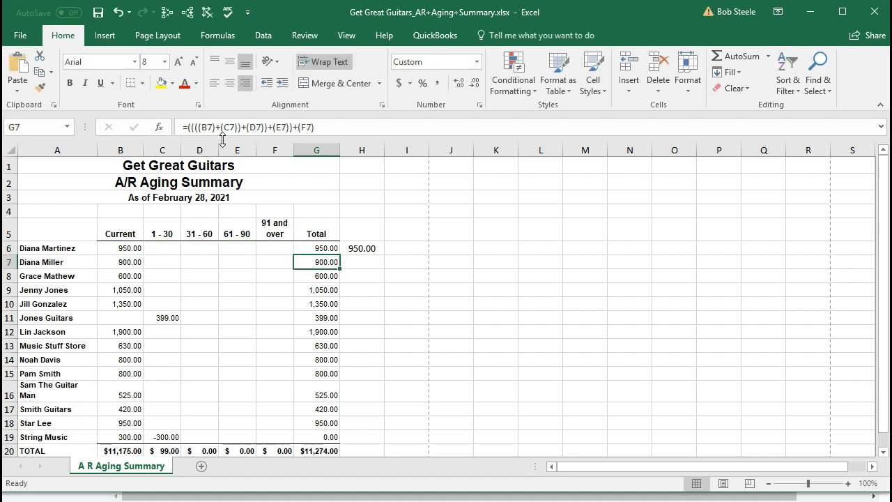
pyautogui.click(354, 248)
pyautogui.press('Delete')
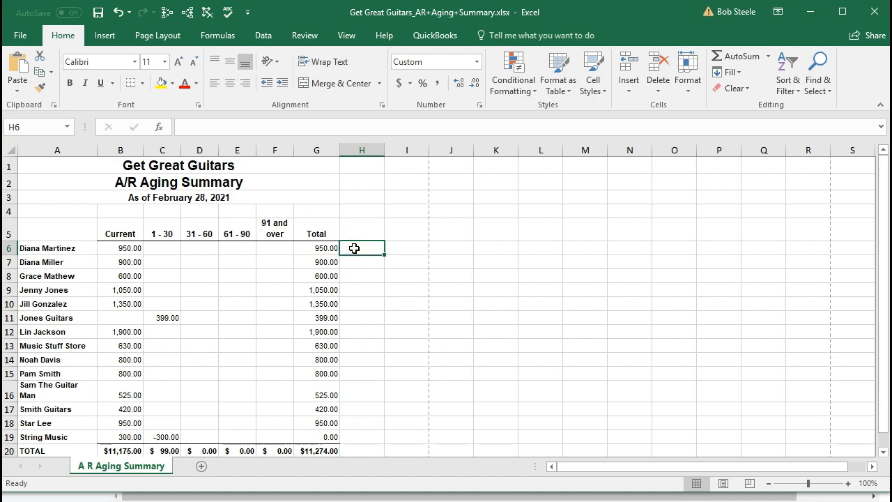
# Start saving a copy of the workbook and choose the Excel Docs 4 folder as its destination
pyautogui.click(27, 40)
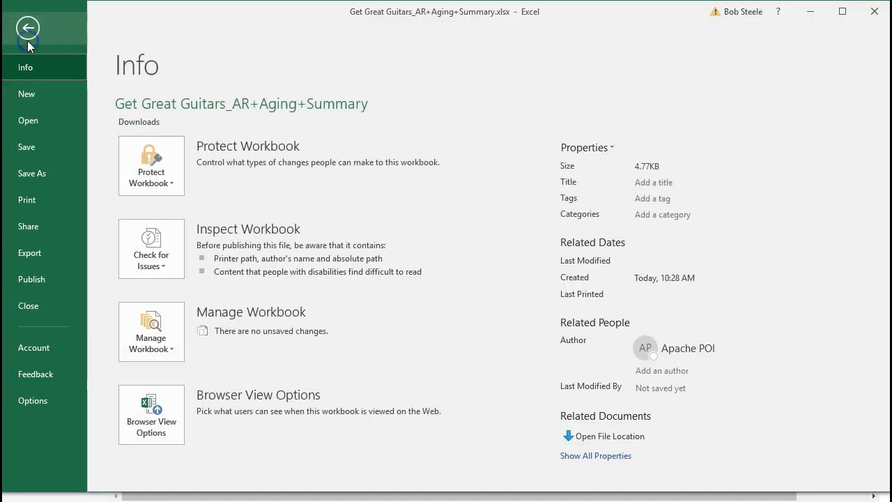
pyautogui.click(45, 176)
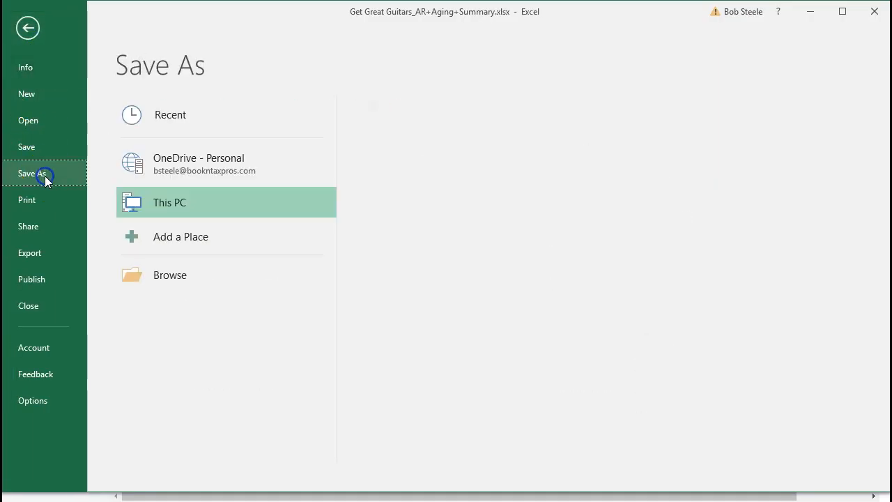
pyautogui.click(133, 280)
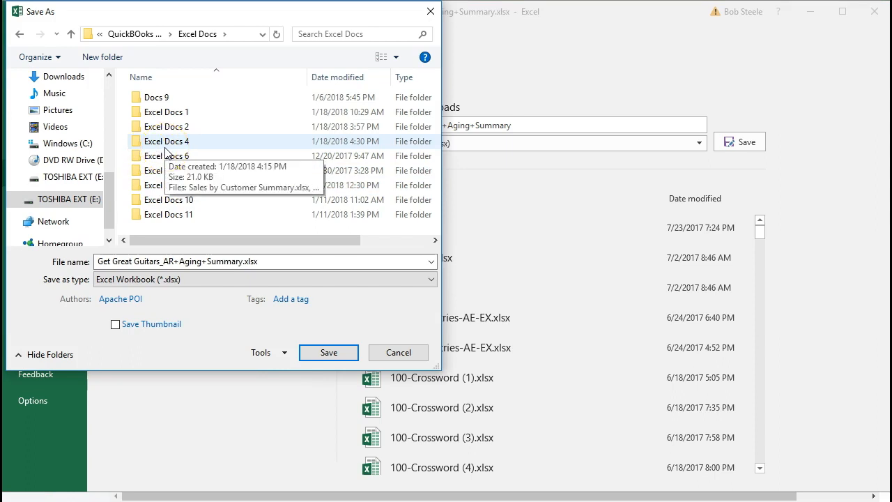
pyautogui.doubleClick(165, 147)
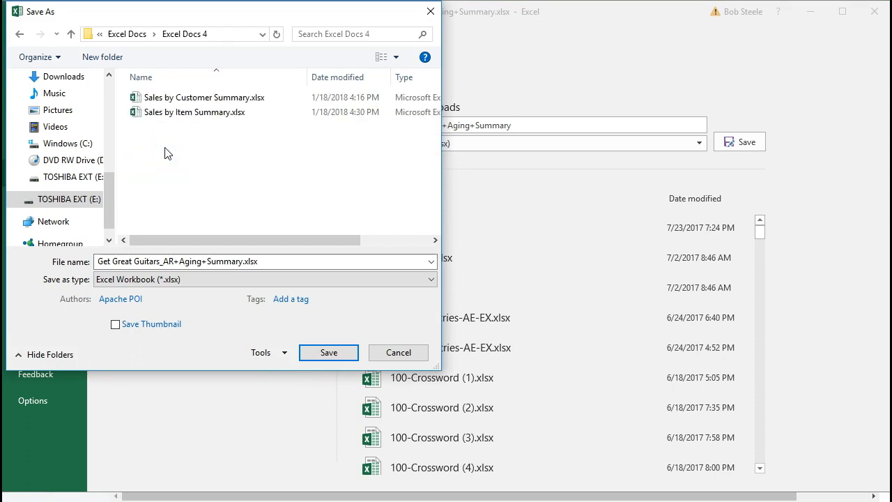
# Replace the proposed file name with "AR Againg Summary", keeping the .xlsx extension
pyautogui.click(230, 260)
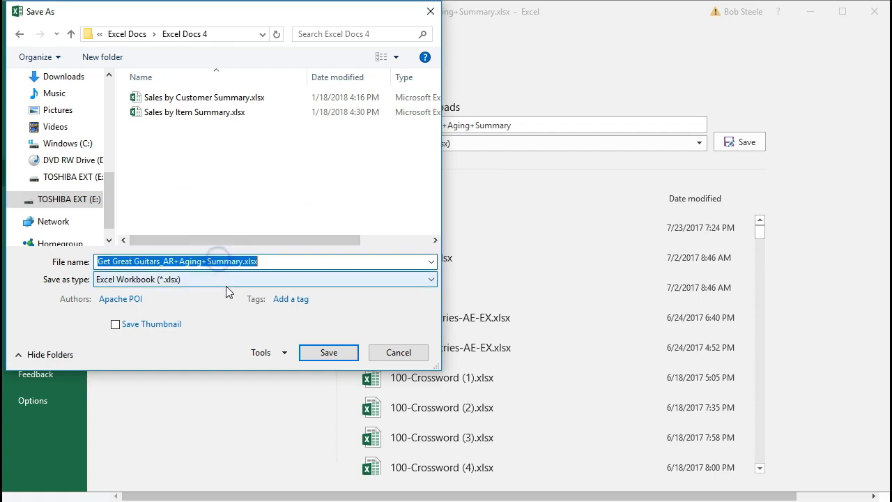
pyautogui.press('End')
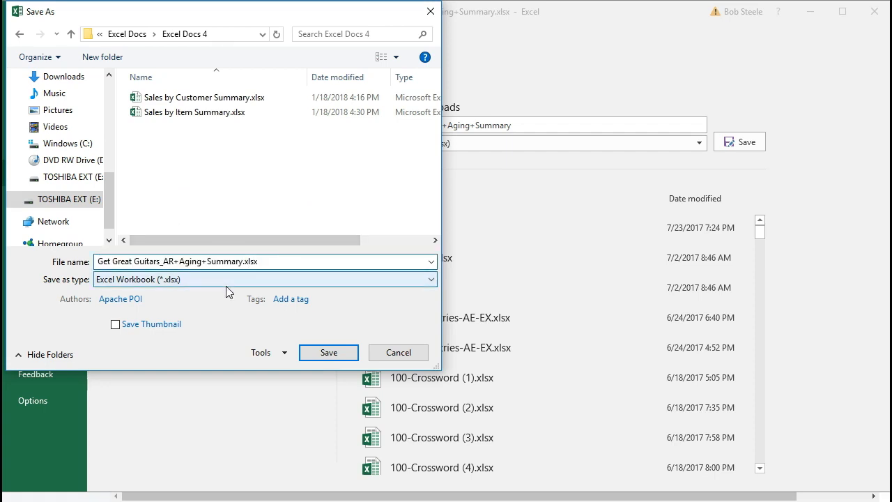
pyautogui.press('Left')
pyautogui.press('Left')
pyautogui.press('Left')
pyautogui.press('BackSpace')
pyautogui.press('BackSpace')
pyautogui.press('BackSpace')
pyautogui.press('BackSpace')
pyautogui.press('BackSpace')
pyautogui.press('BackSpace')
pyautogui.press('BackSpace')
pyautogui.press('BackSpace')
pyautogui.press('BackSpace')
pyautogui.press('BackSpace')
pyautogui.press('BackSpace')
pyautogui.press('BackSpace')
pyautogui.press('BackSpace')
pyautogui.press('BackSpace')
pyautogui.press('BackSpace')
pyautogui.press('BackSpace')
pyautogui.press('BackSpace')
pyautogui.press('BackSpace')
pyautogui.press('BackSpace')
pyautogui.press('BackSpace')
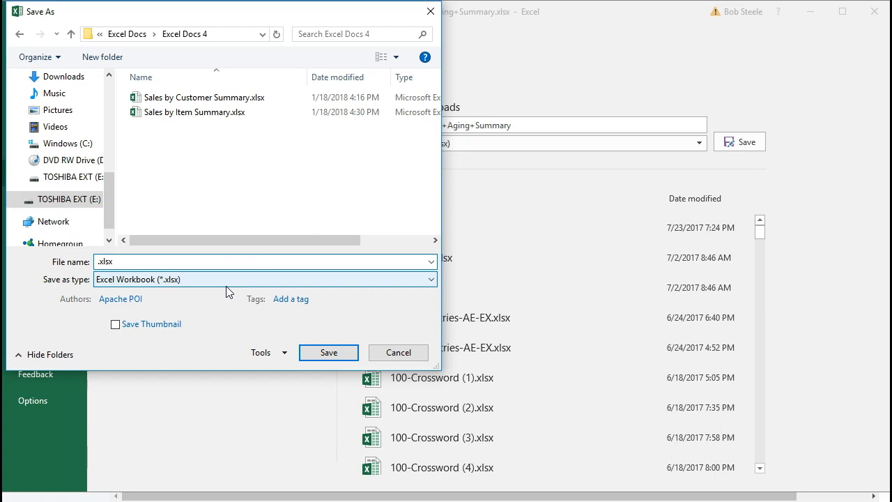
pyautogui.write('A/R')
pyautogui.press('BackSpace')
pyautogui.press('BackSpace')
pyautogui.write('R Againg Summary')
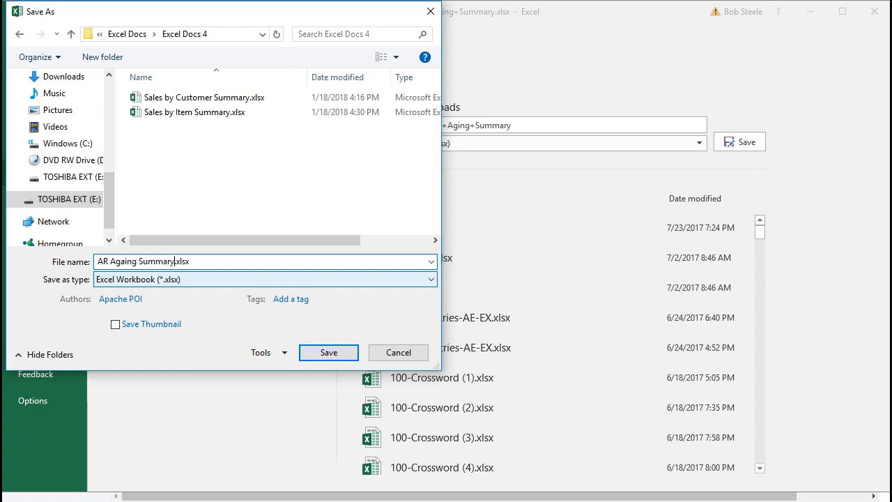
# Put the date 02.28.21 in front of the file name and save the workbook
pyautogui.click(98, 261)
pyautogui.write('02.28.21')
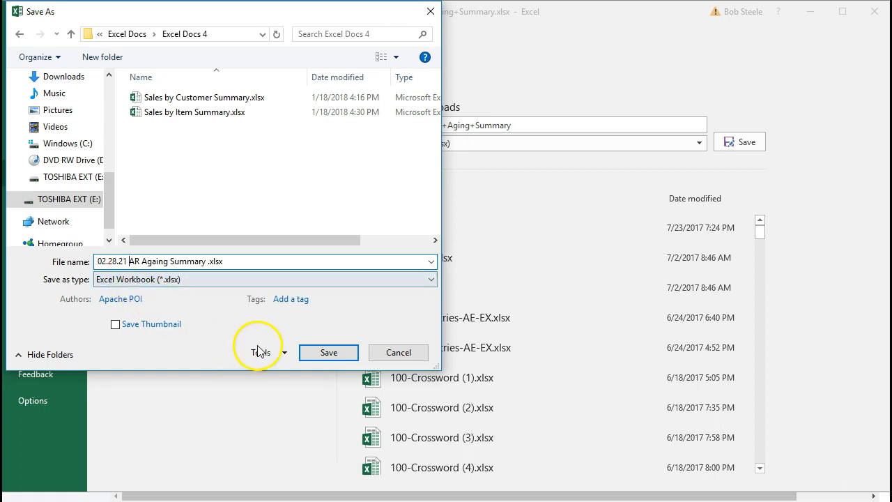
pyautogui.click(329, 353)
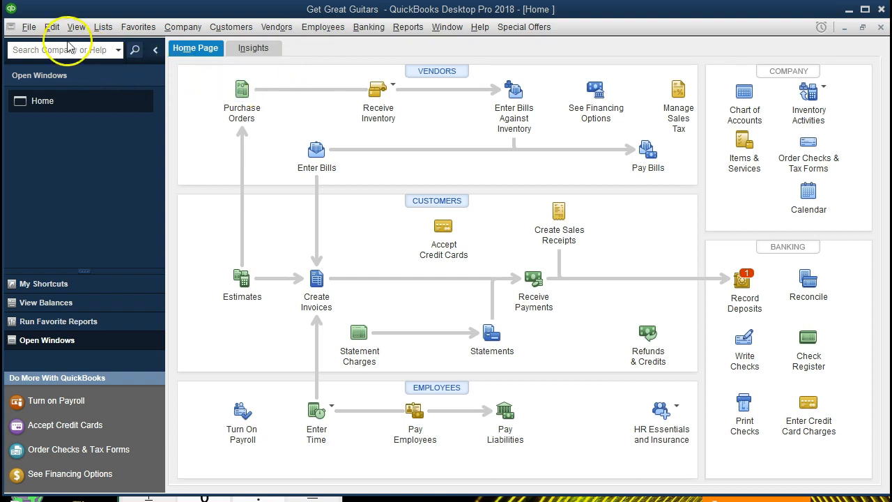
pyautogui.click(30, 28)
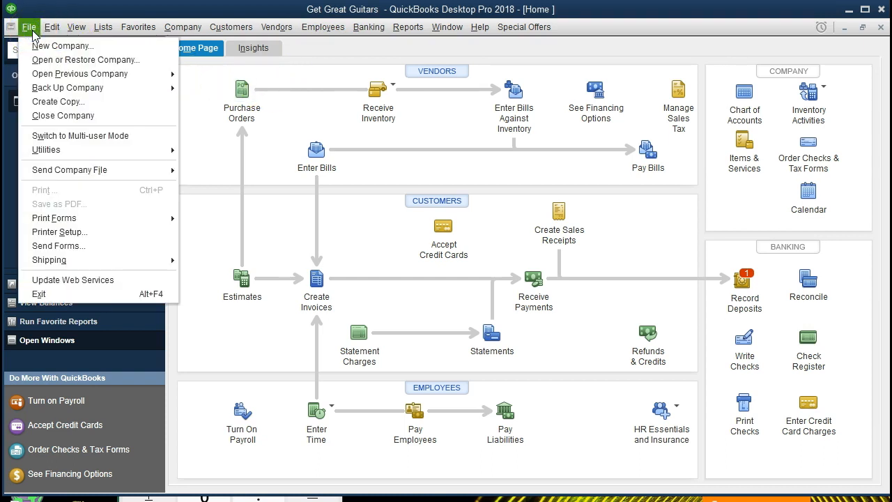
pyautogui.click(31, 28)
pyautogui.click(43, 123)
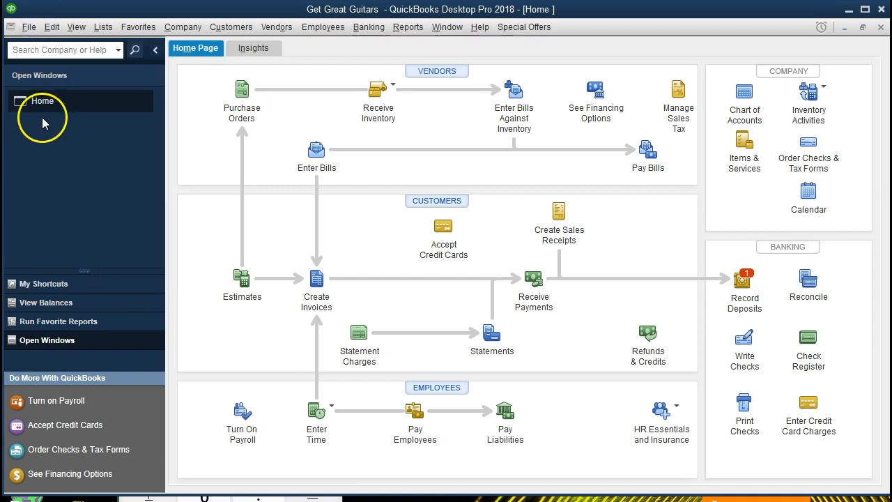
pyautogui.click(78, 29)
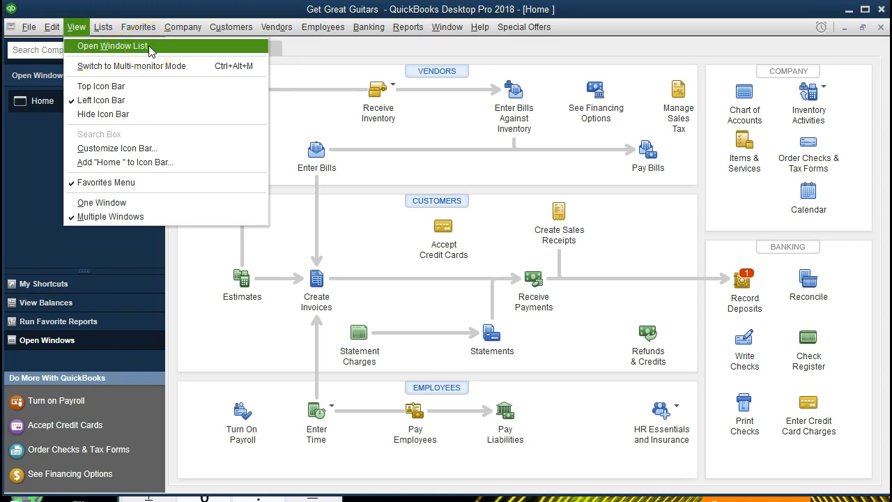
pyautogui.click(167, 31)
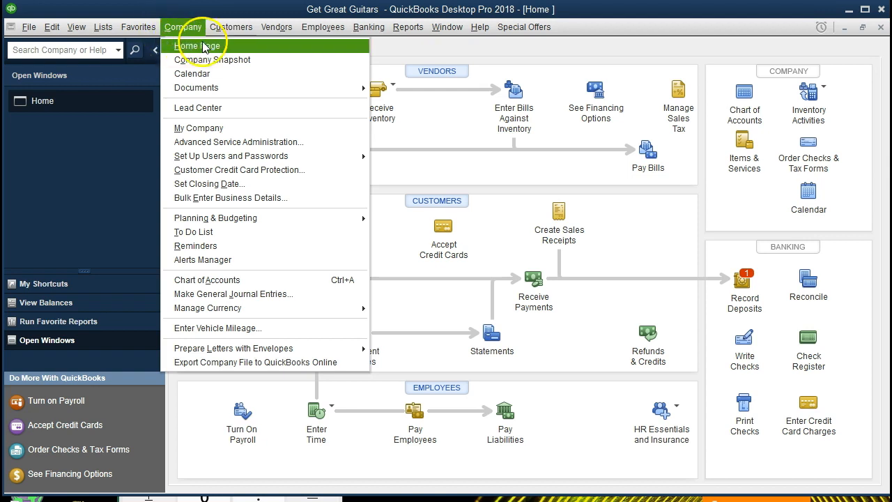
pyautogui.click(235, 48)
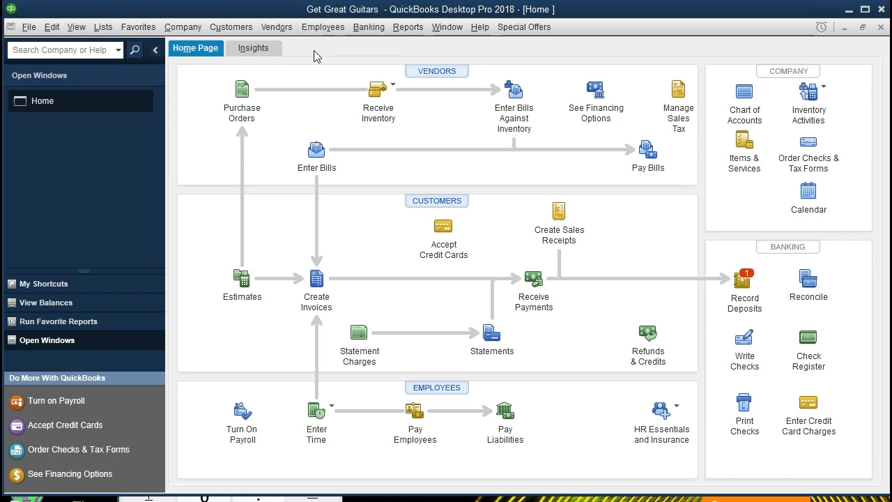
# Run the A/R Aging Summary from the Customers & Receivables section of the maximized Report Center
pyautogui.click(407, 28)
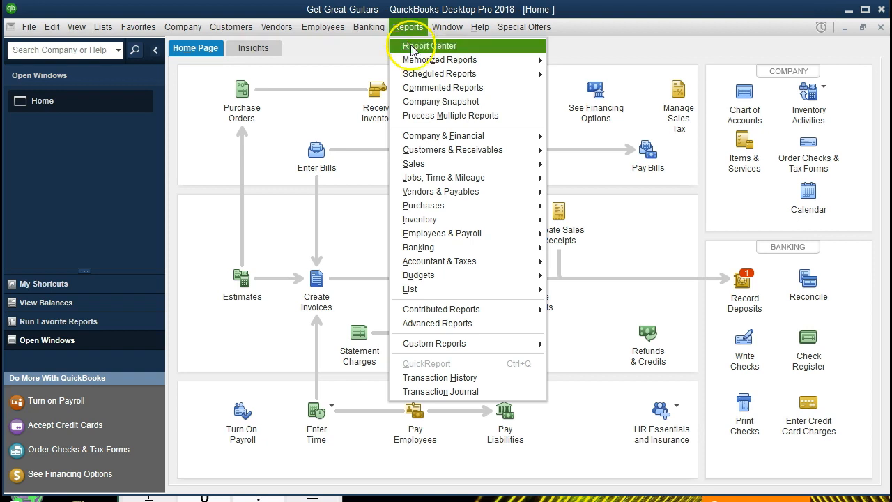
pyautogui.moveTo(458, 151)
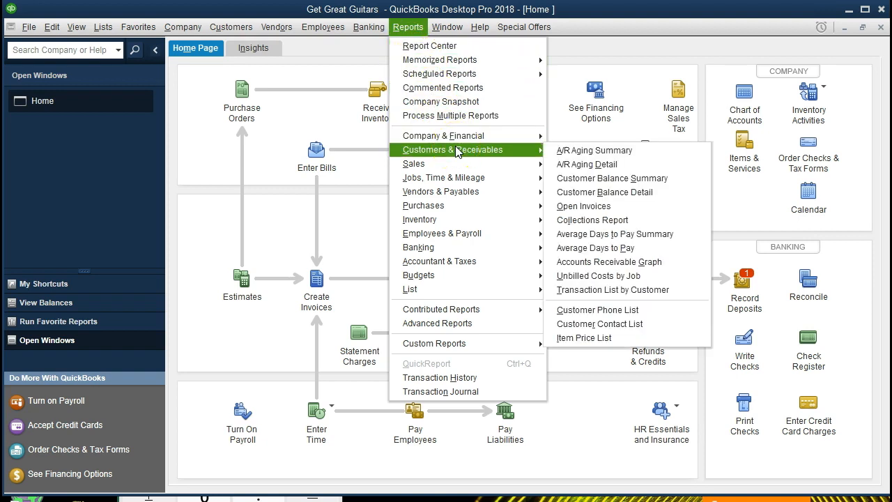
pyautogui.click(469, 46)
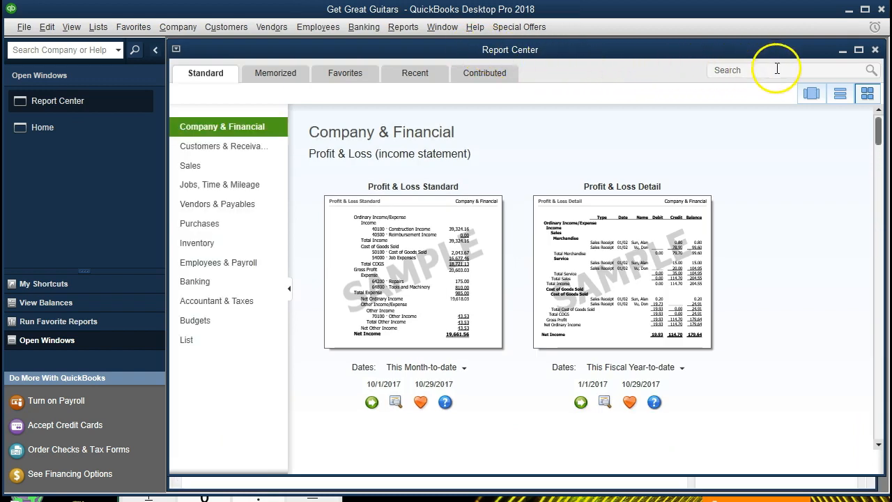
pyautogui.click(861, 51)
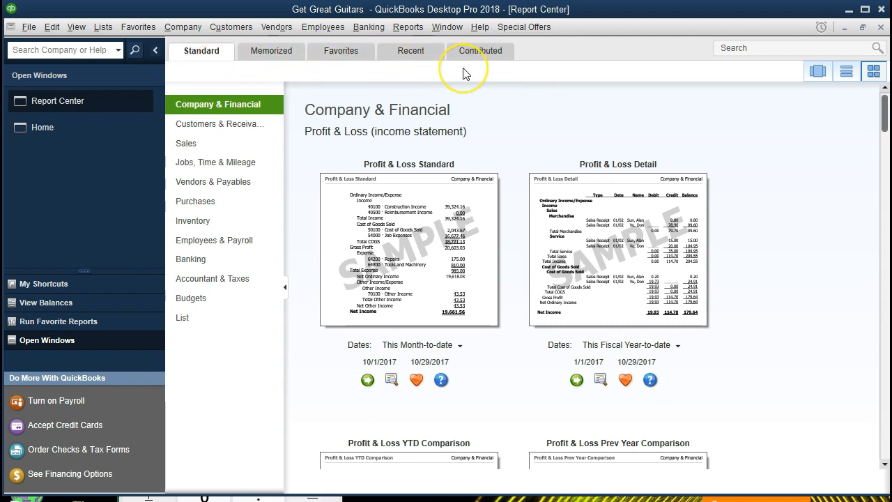
pyautogui.click(242, 130)
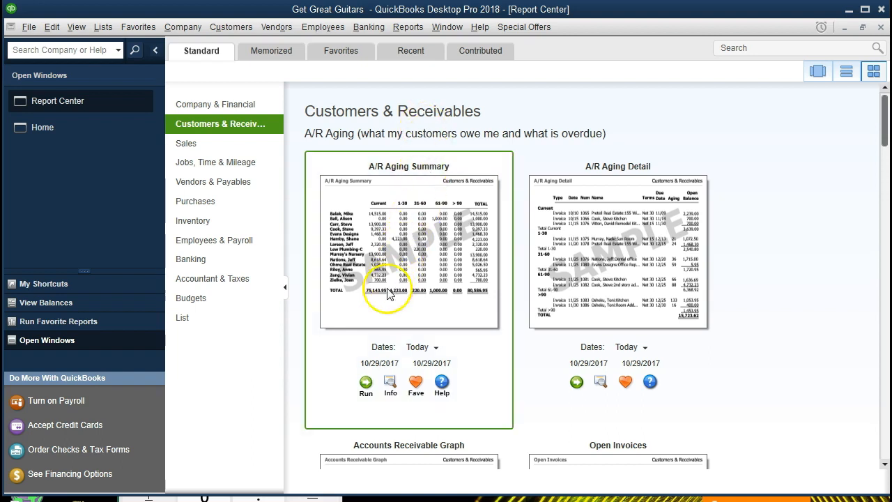
pyautogui.click(365, 383)
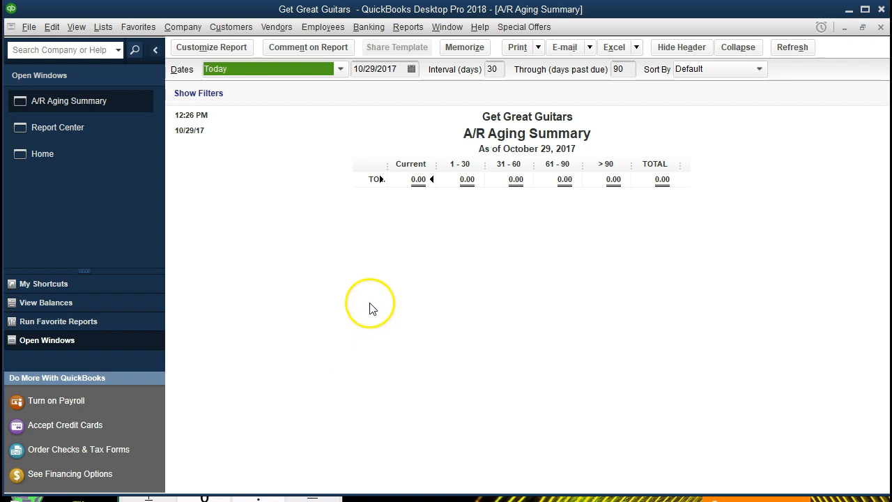
# Set the A/R Aging Summary date to 02/28/2021, keeping the aging interval and days past due, and refresh the report
pyautogui.press('Tab')
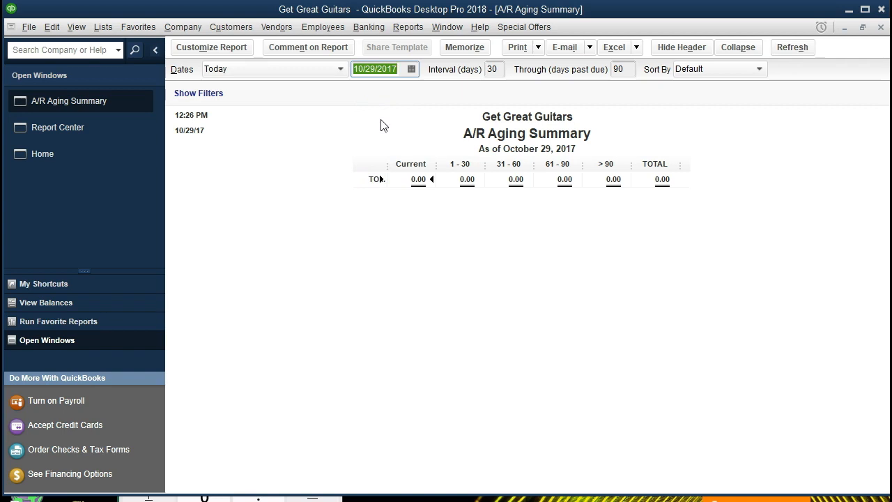
pyautogui.write('022821')
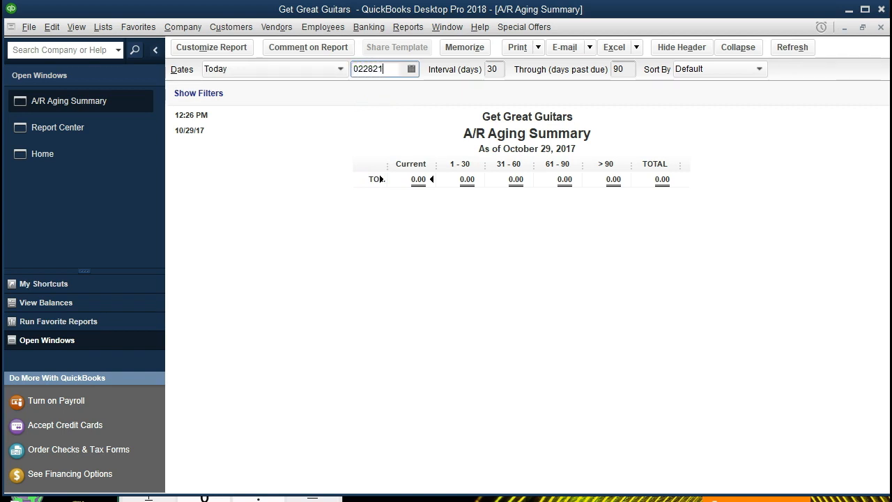
pyautogui.press('Tab')
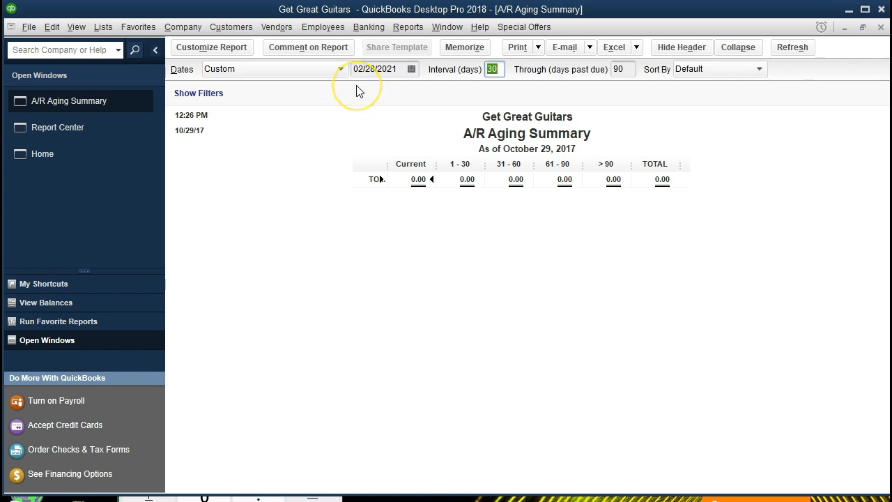
pyautogui.press('Tab')
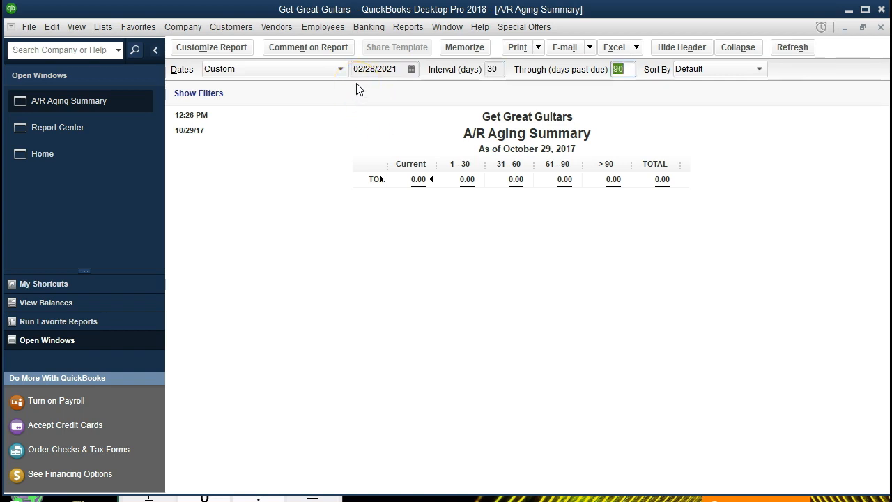
pyautogui.press('Tab')
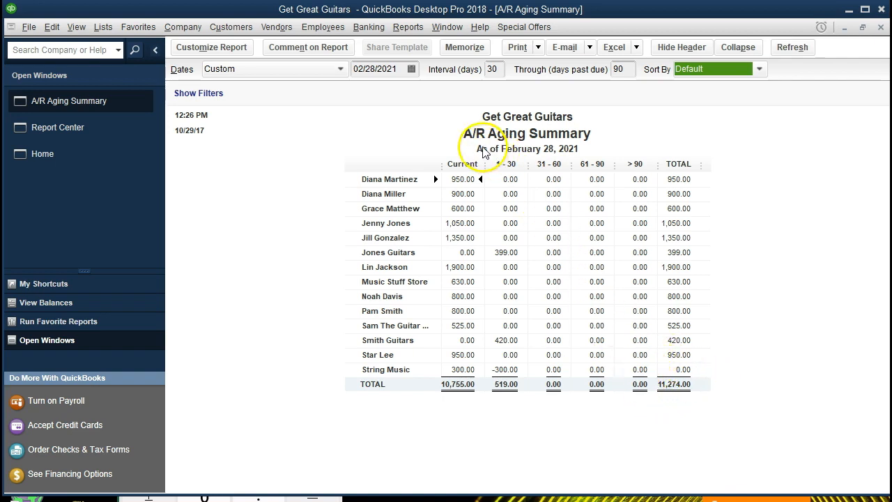
# Run the Balance Sheet Standard report with an as-of date of 02/28/2021
pyautogui.click(408, 26)
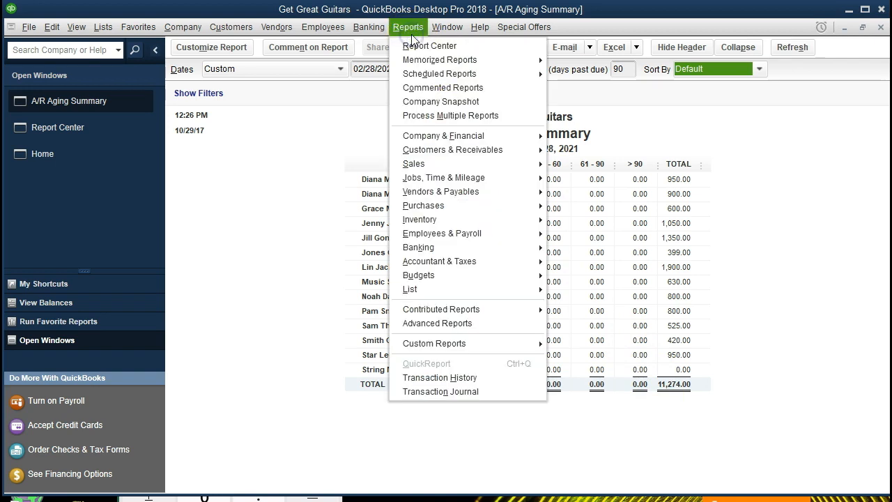
pyautogui.moveTo(488, 138)
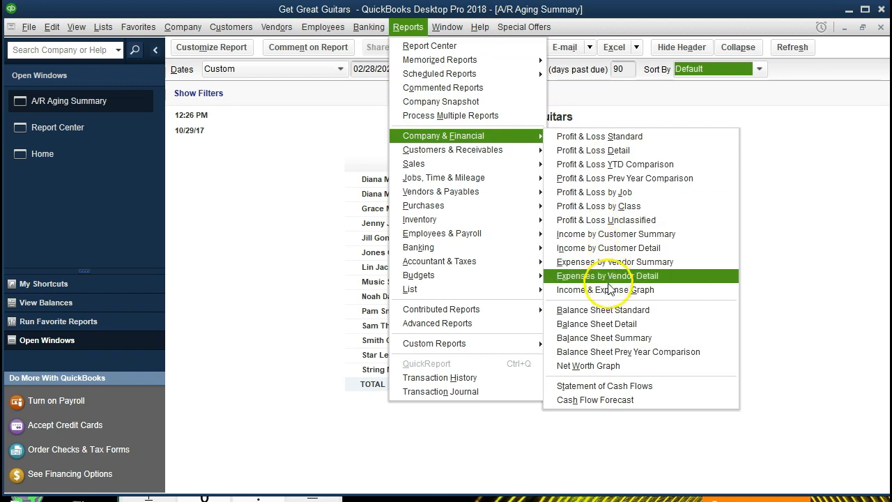
pyautogui.click(667, 315)
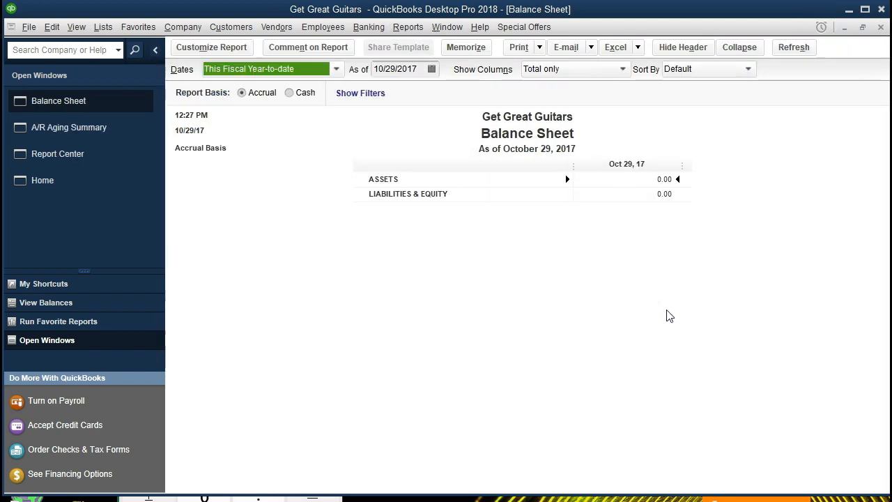
pyautogui.press('Tab')
pyautogui.write('022821')
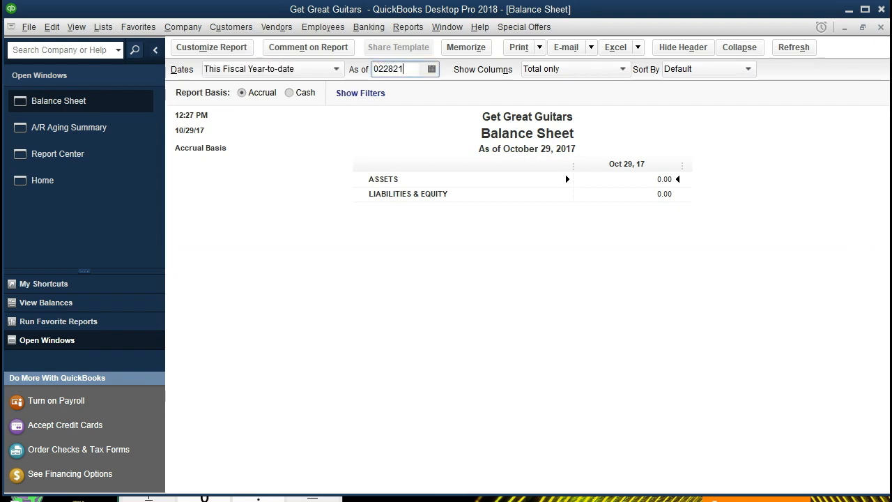
pyautogui.press('Tab')
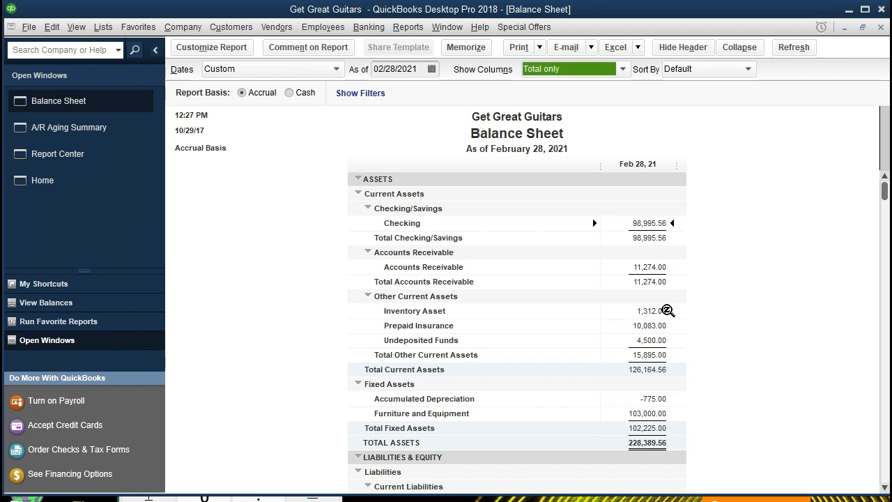
# Compare the Accounts Receivable balance on the Balance Sheet with the total on the A/R Aging Summary
pyautogui.click(661, 267)
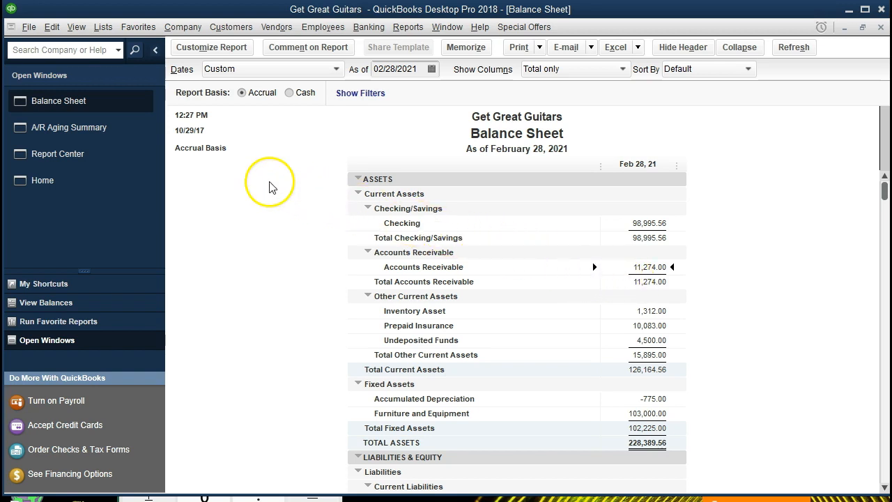
pyautogui.click(124, 130)
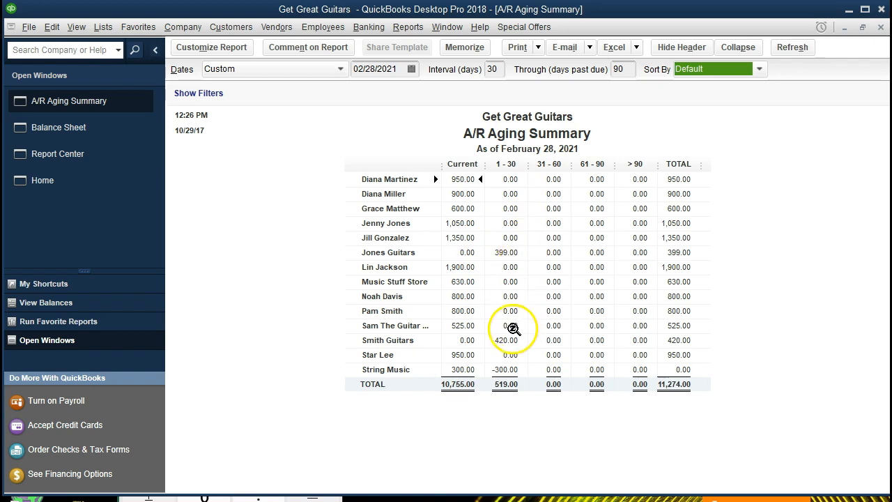
pyautogui.click(486, 382)
# Export the A/R Aging Summary to Excel as a new worksheet in the existing Section 4 Reports workbook
pyautogui.click(640, 48)
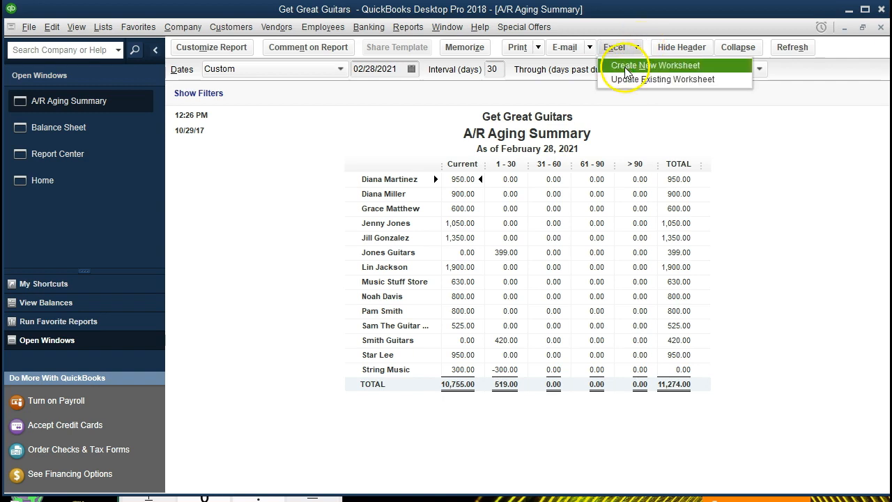
pyautogui.click(705, 65)
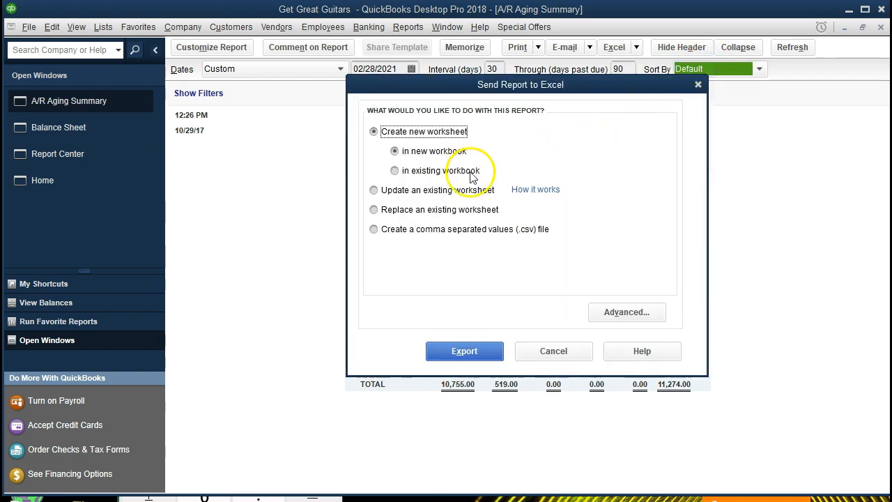
pyautogui.click(394, 171)
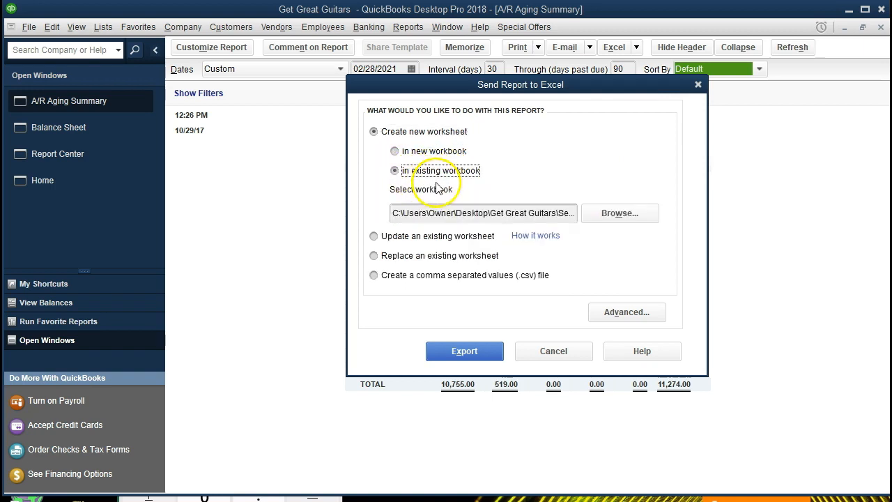
pyautogui.click(602, 222)
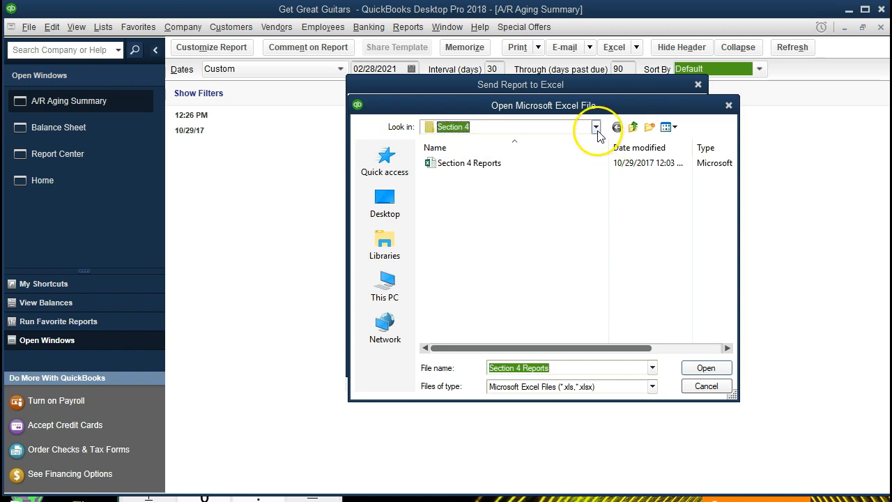
pyautogui.click(597, 129)
pyautogui.click(596, 128)
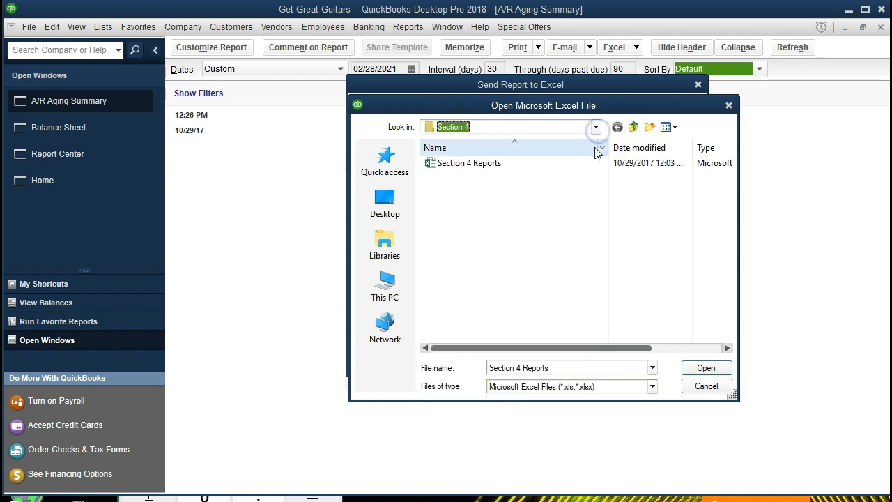
pyautogui.click(514, 166)
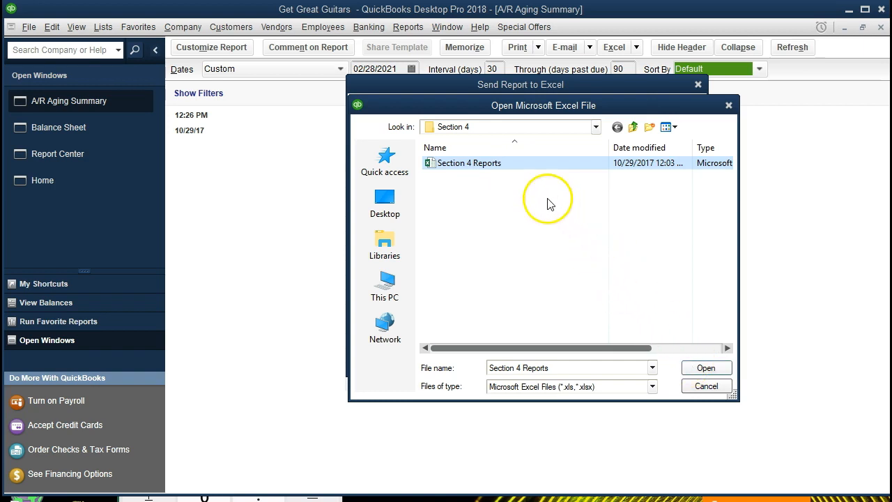
pyautogui.doubleClick(507, 166)
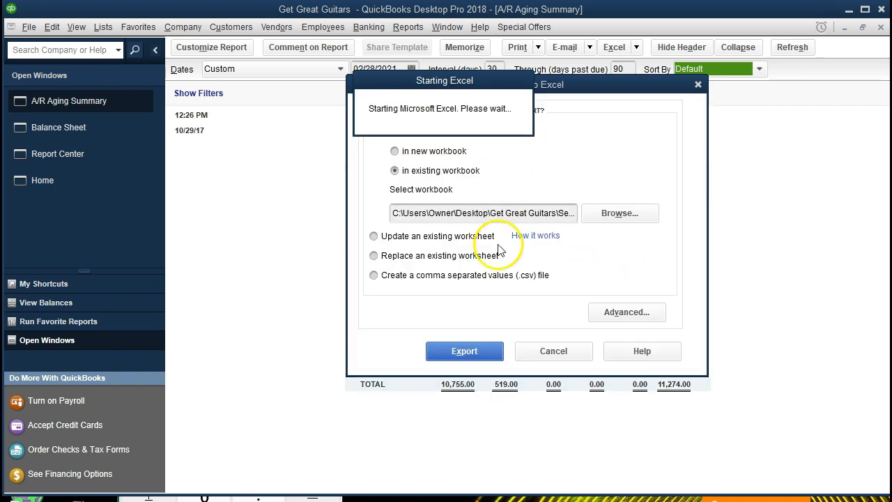
pyautogui.click(467, 350)
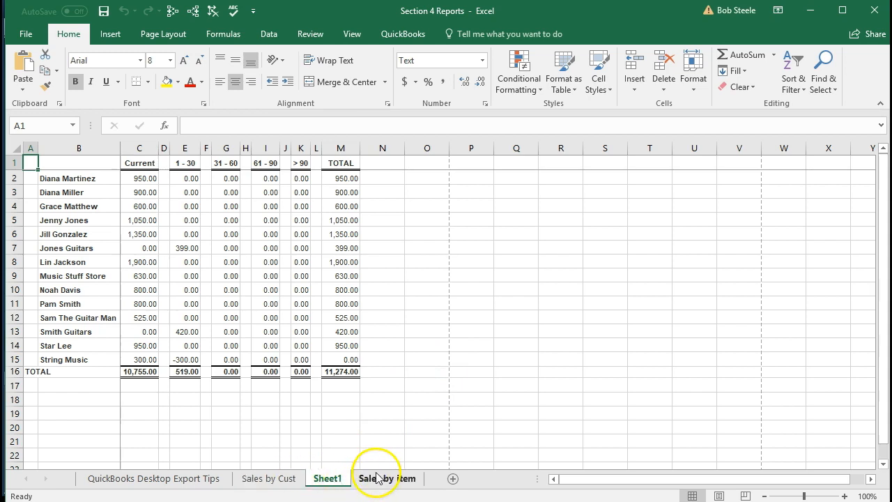
# Move the exported Sheet1 after the Sales by item sheet and rename it AR Aging
pyautogui.click(333, 481)
pyautogui.moveTo(376, 473); pyautogui.dragTo(438, 482)
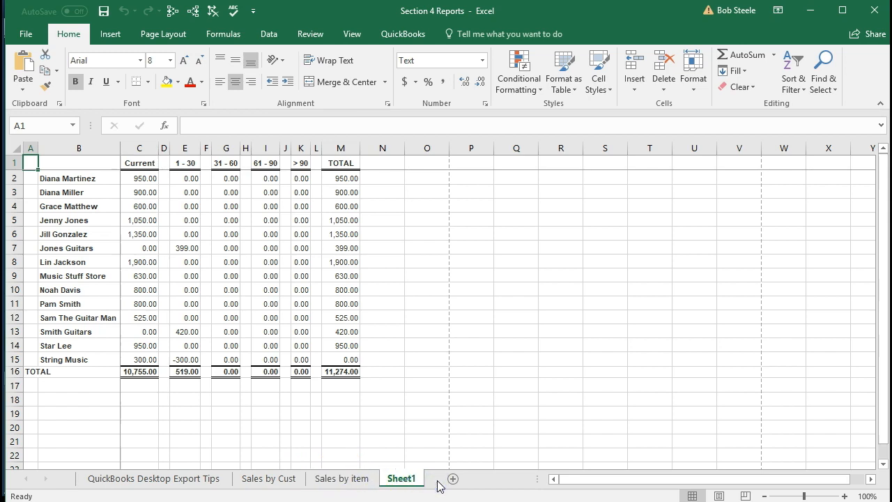
pyautogui.click(410, 479)
pyautogui.doubleClick(409, 478)
pyautogui.write('AR Aging')
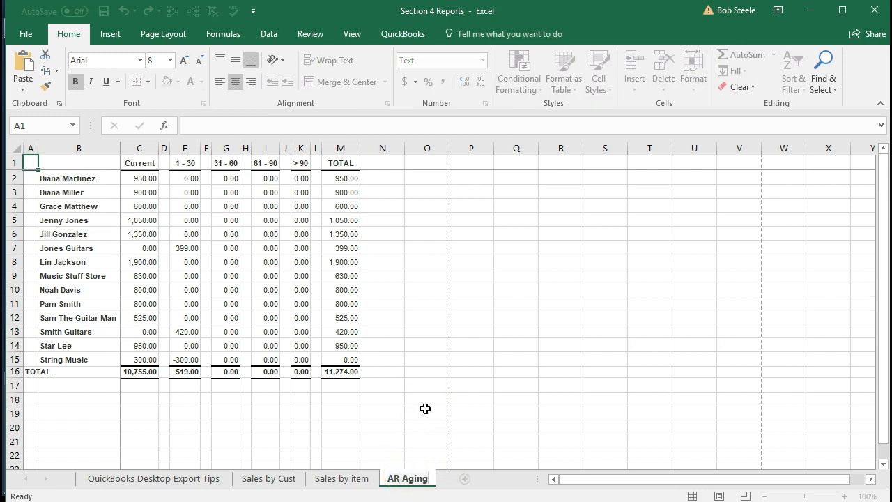
pyautogui.click(425, 408)
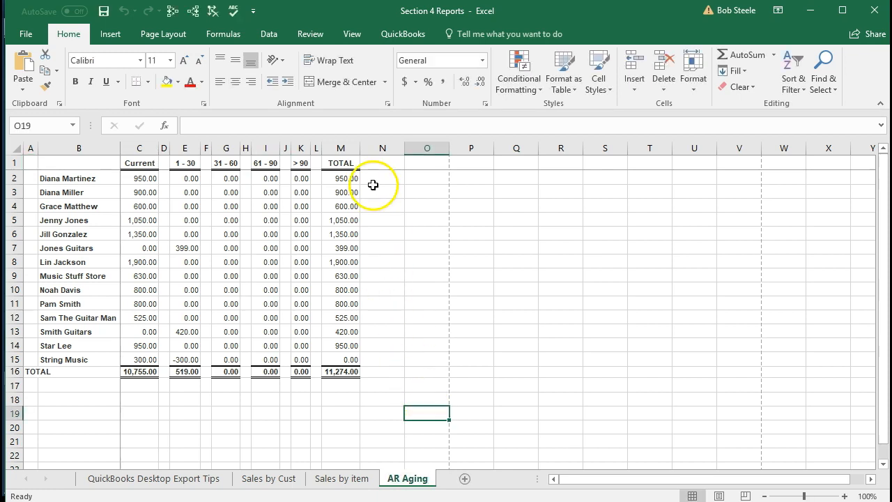
# Remove the window split from the AR Aging sheet and check its report header in Page Layout view before returning to Normal view
pyautogui.click(352, 42)
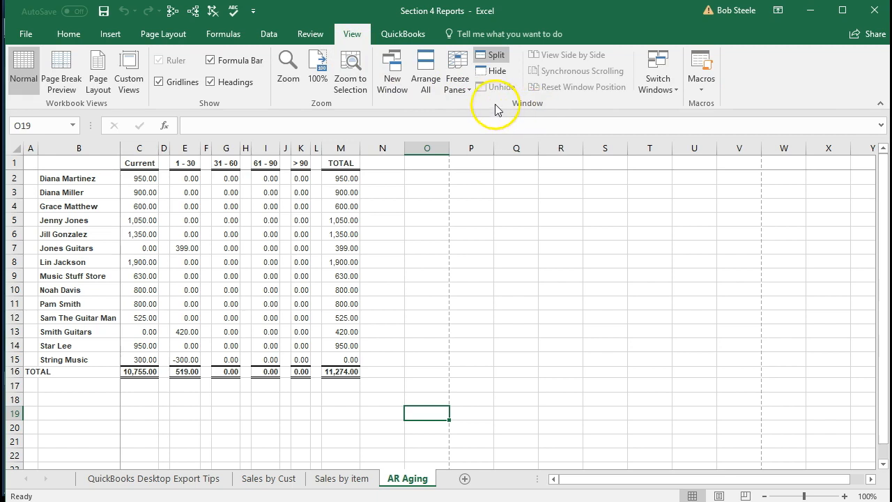
pyautogui.click(492, 57)
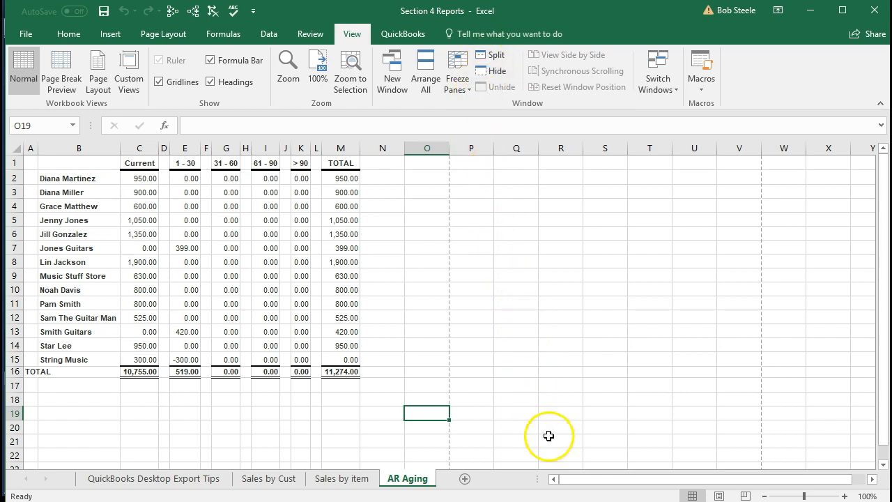
pyautogui.click(717, 496)
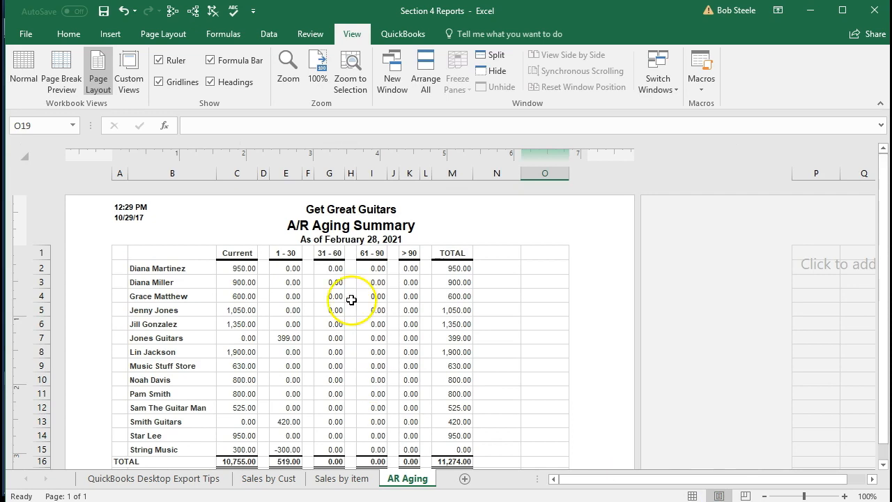
pyautogui.click(333, 223)
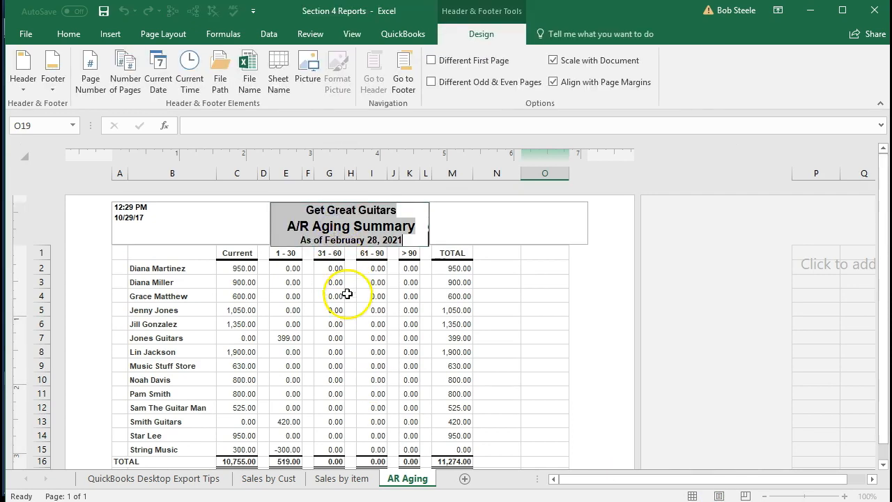
pyautogui.click(506, 360)
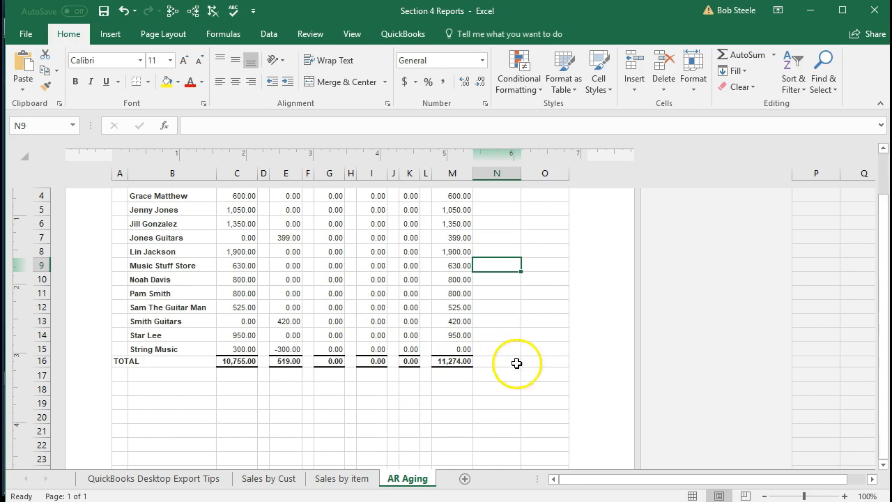
pyautogui.click(690, 495)
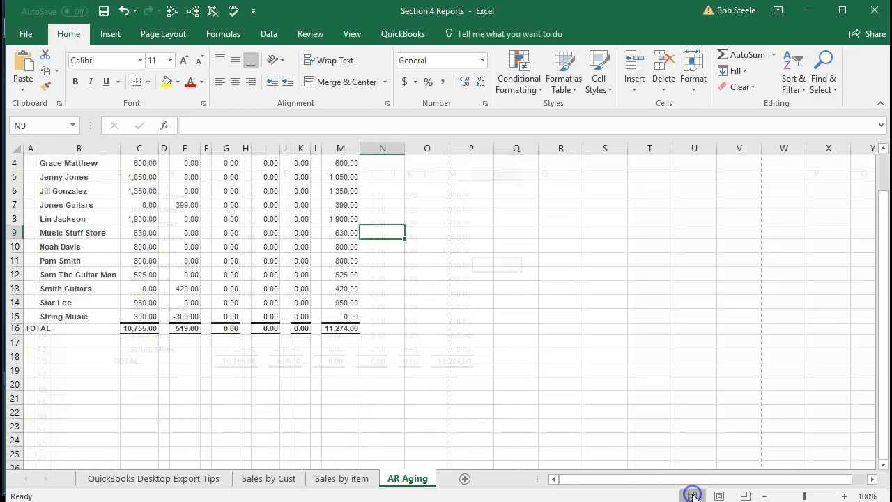
pyautogui.scroll(1, 364, 388)
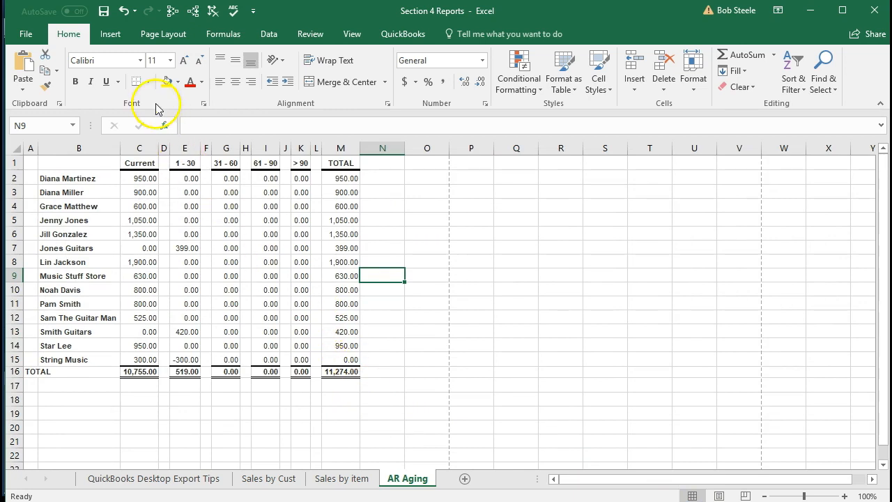
# Save the Section 4 Reports workbook as a macro-free file and close it
pyautogui.click(103, 11)
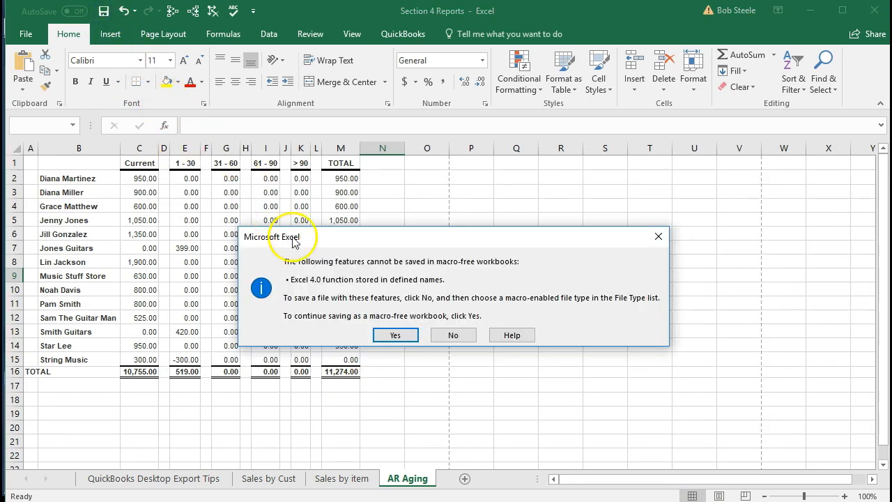
pyautogui.click(387, 334)
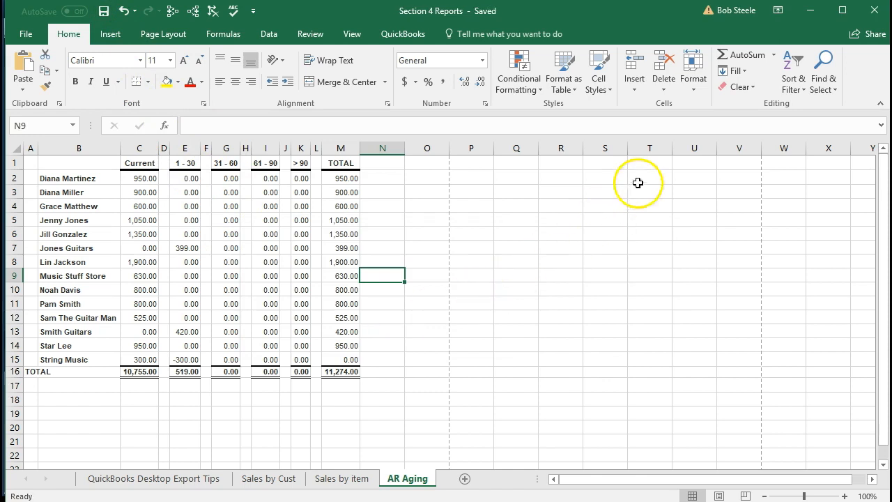
pyautogui.click(873, 11)
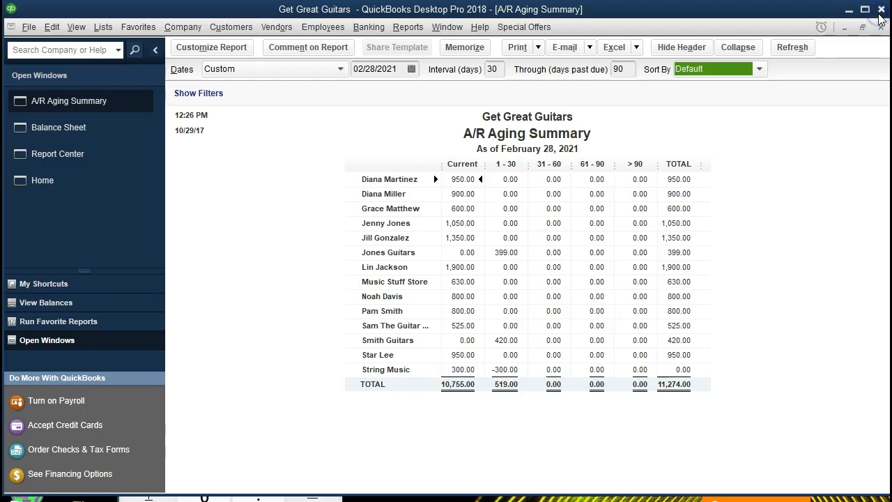